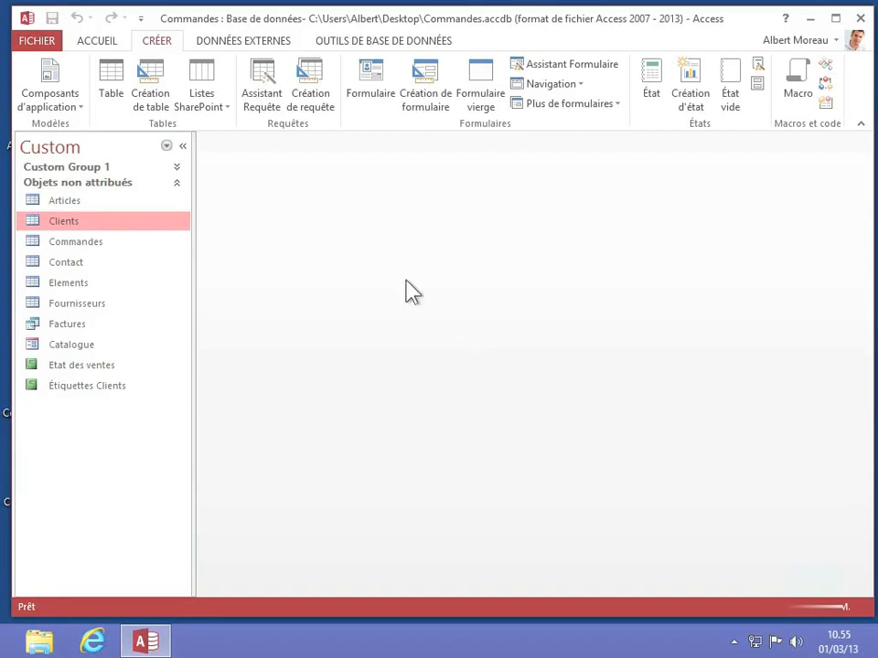
Start the Label Wizard on the Clients table and choose the Pimaco 6084 label size
double_click(67, 220)
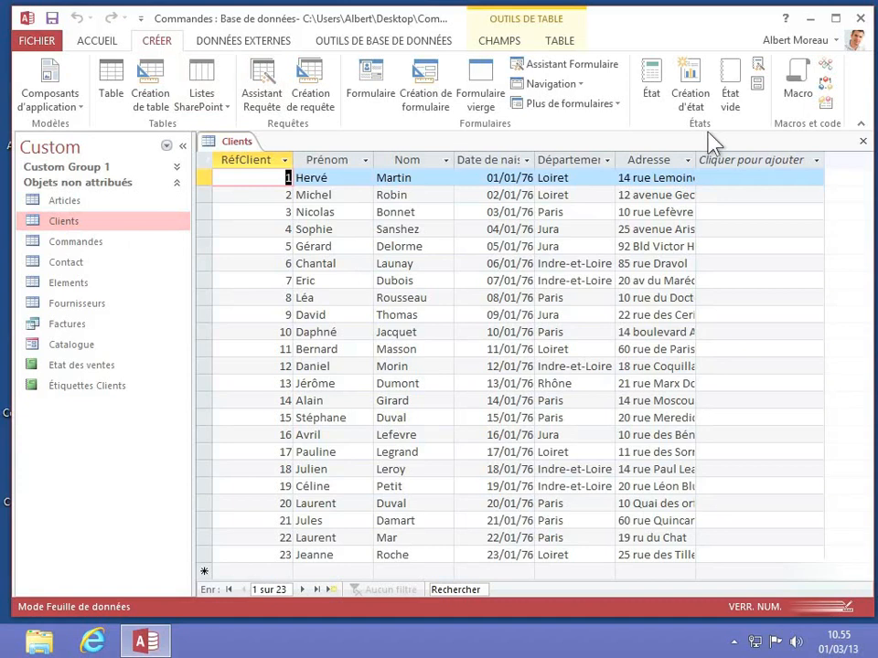
left_click(758, 84)
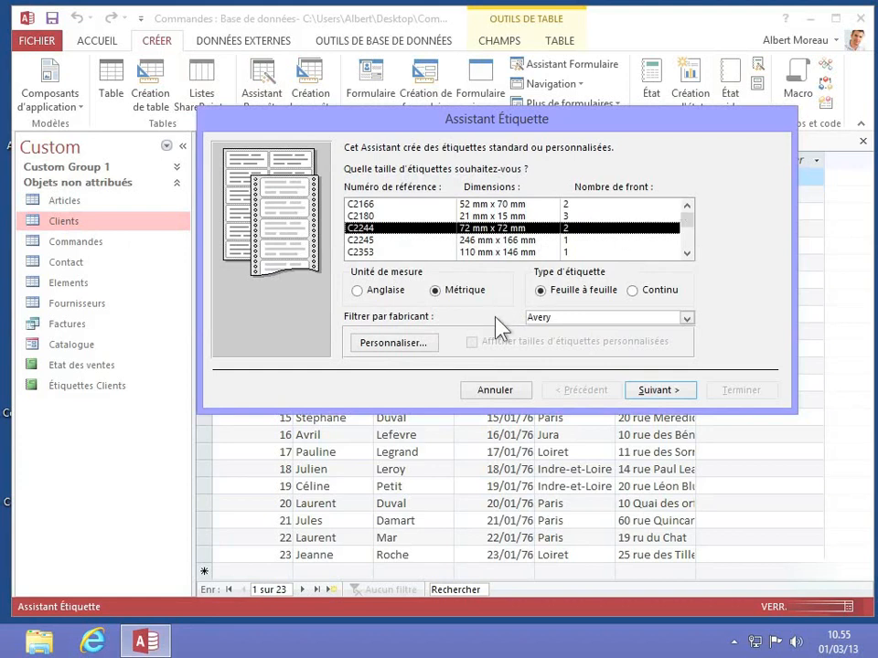
left_click(686, 319)
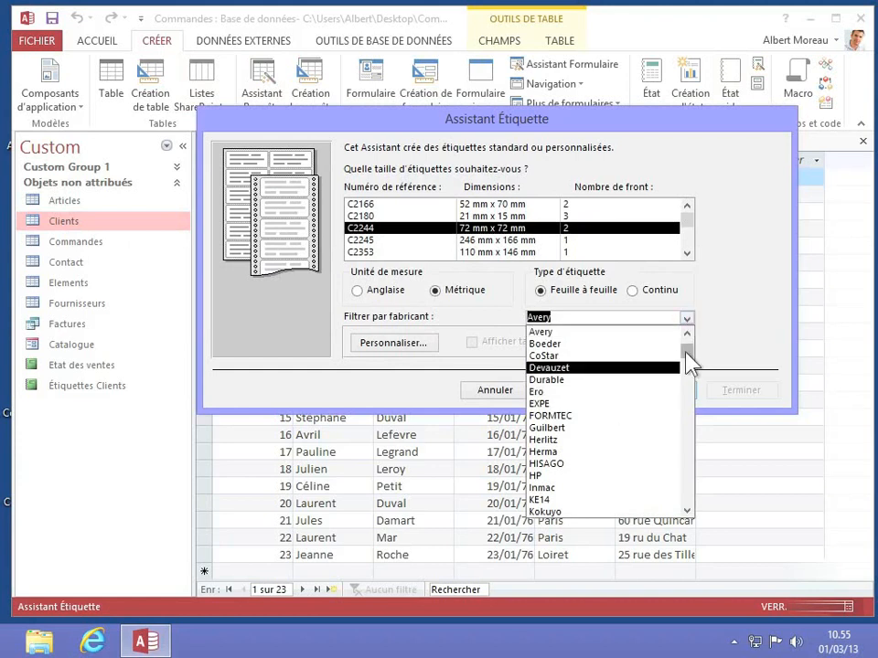
scroll(688, 388, "down", 8)
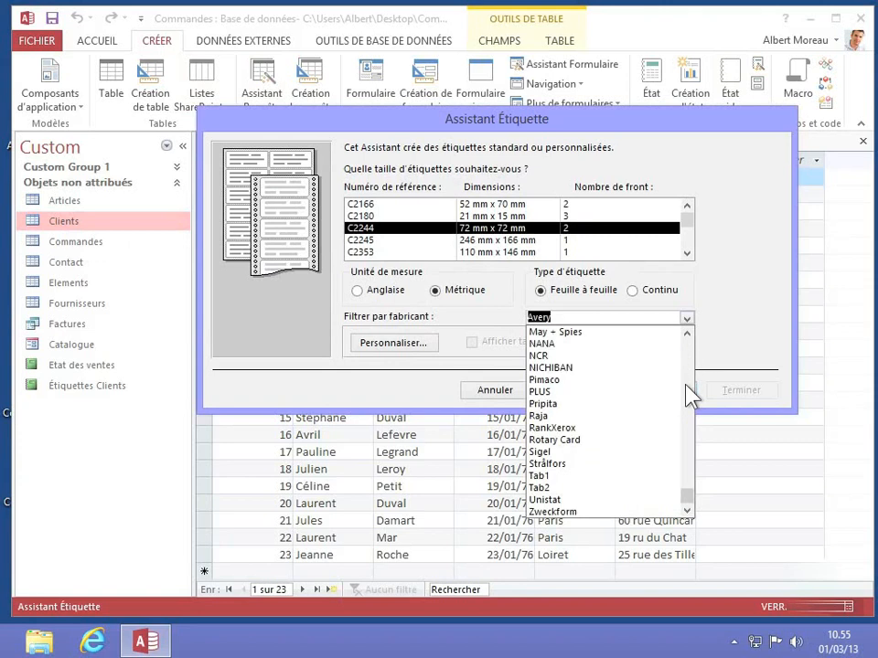
left_click(637, 380)
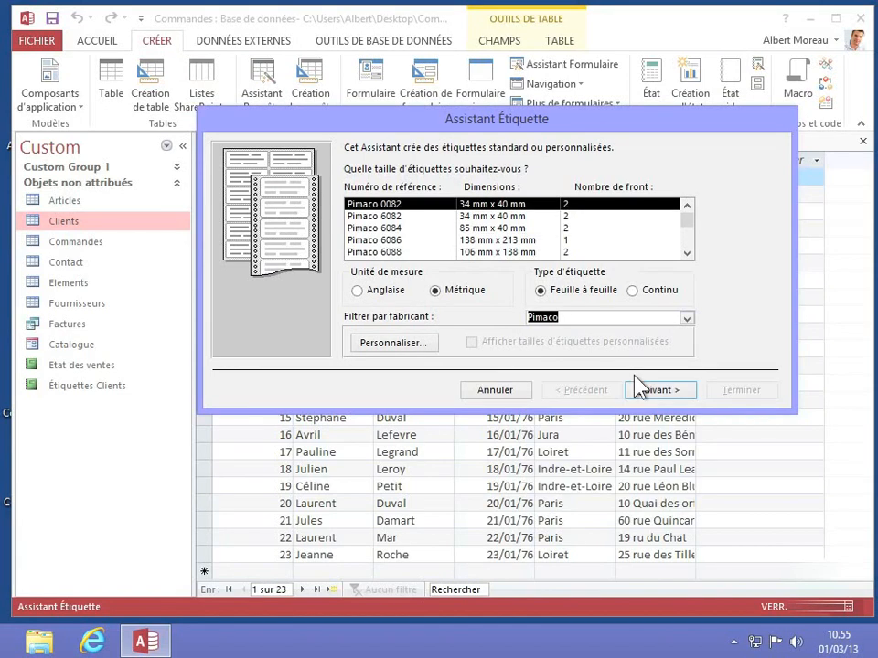
left_click(498, 229)
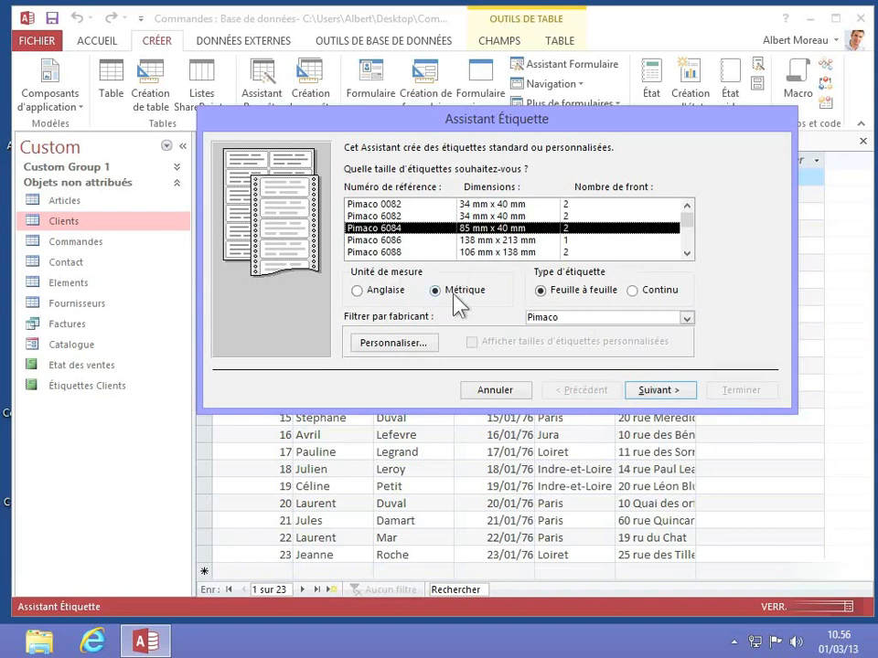
left_click(382, 290)
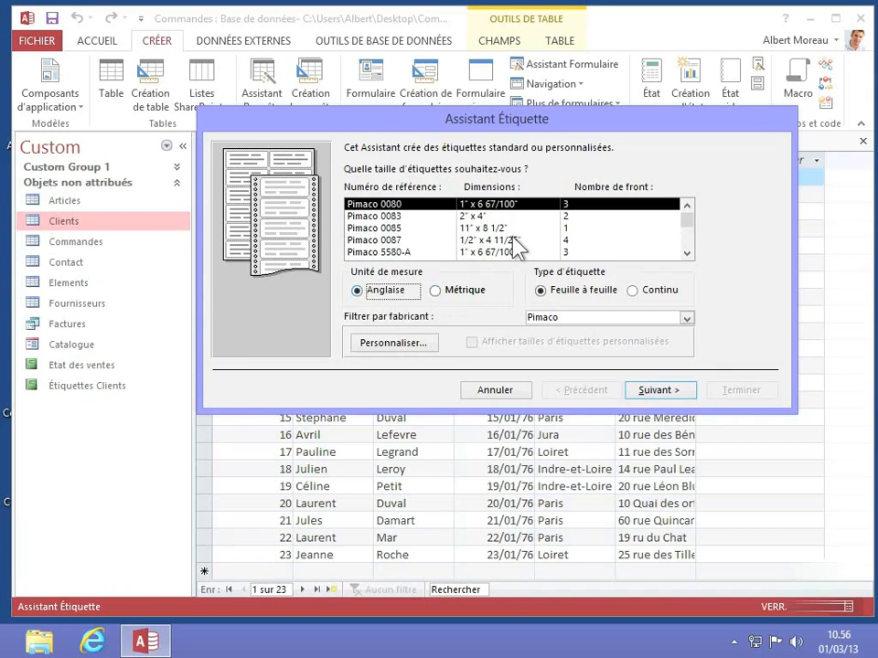
left_click(434, 292)
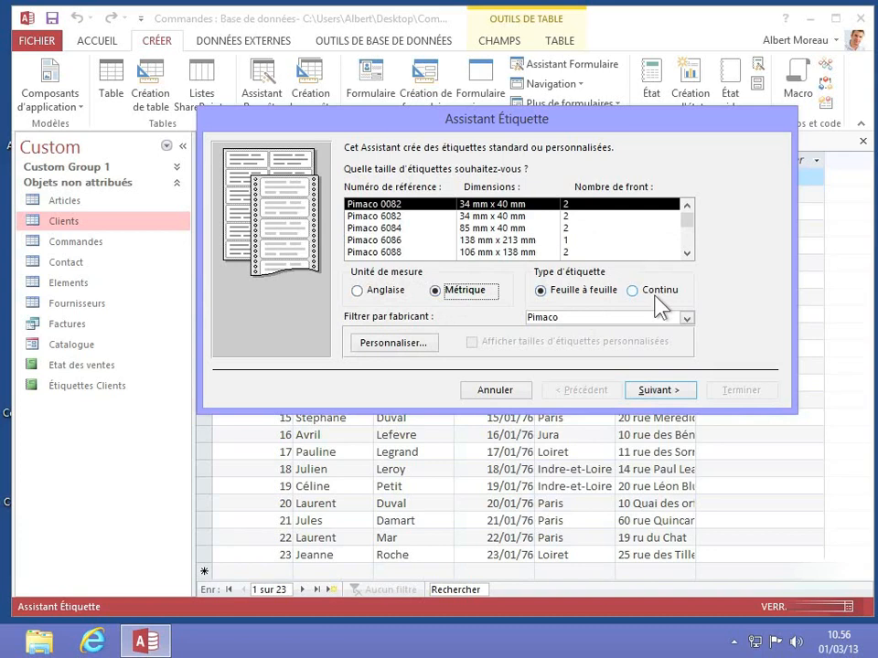
left_click(385, 355)
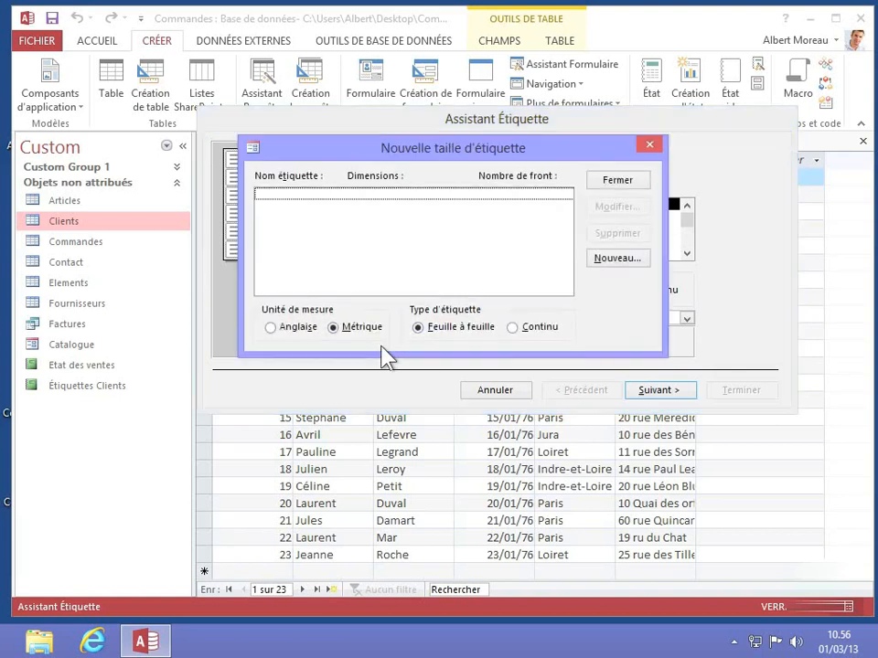
left_click(615, 259)
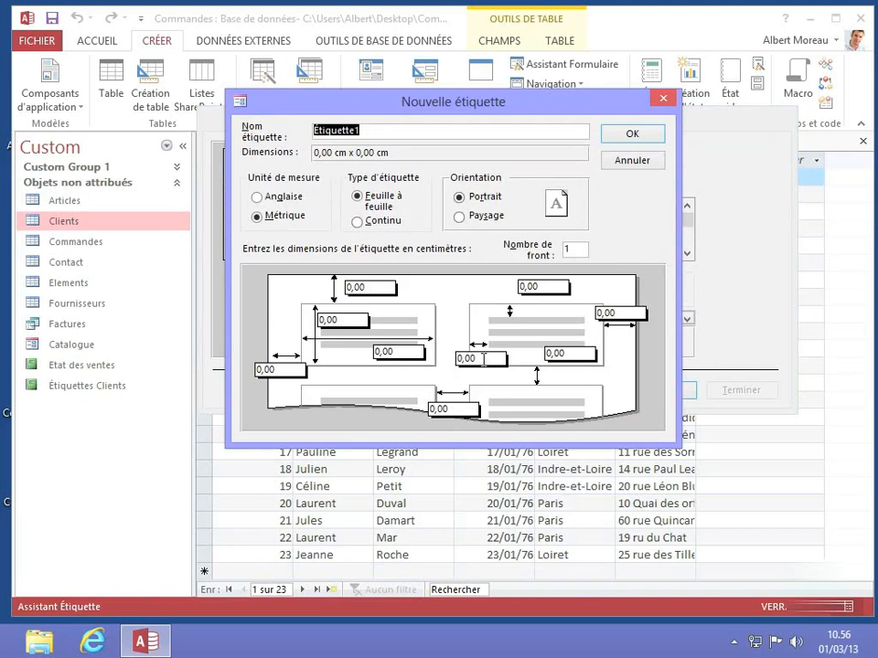
left_click(630, 162)
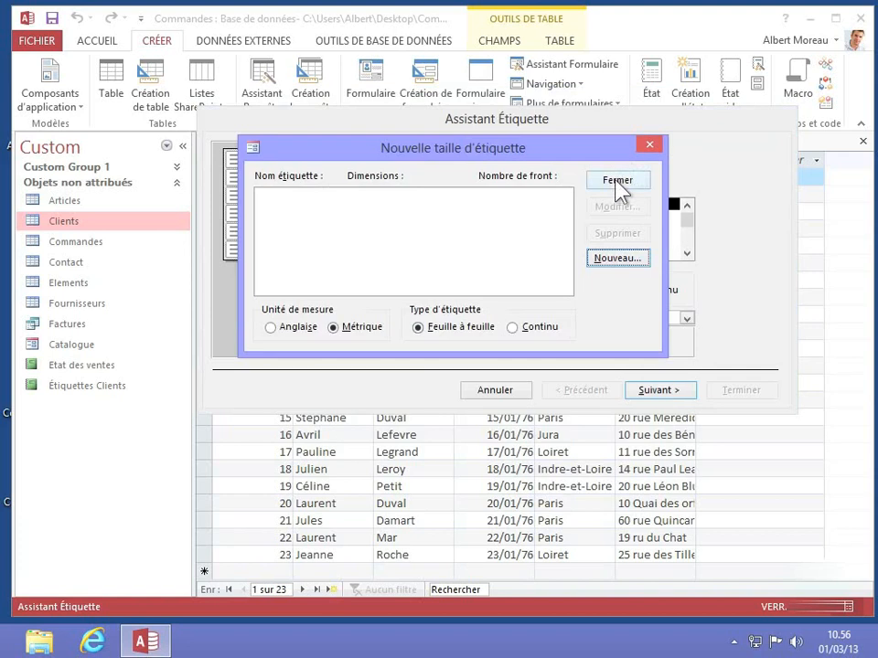
left_click(619, 187)
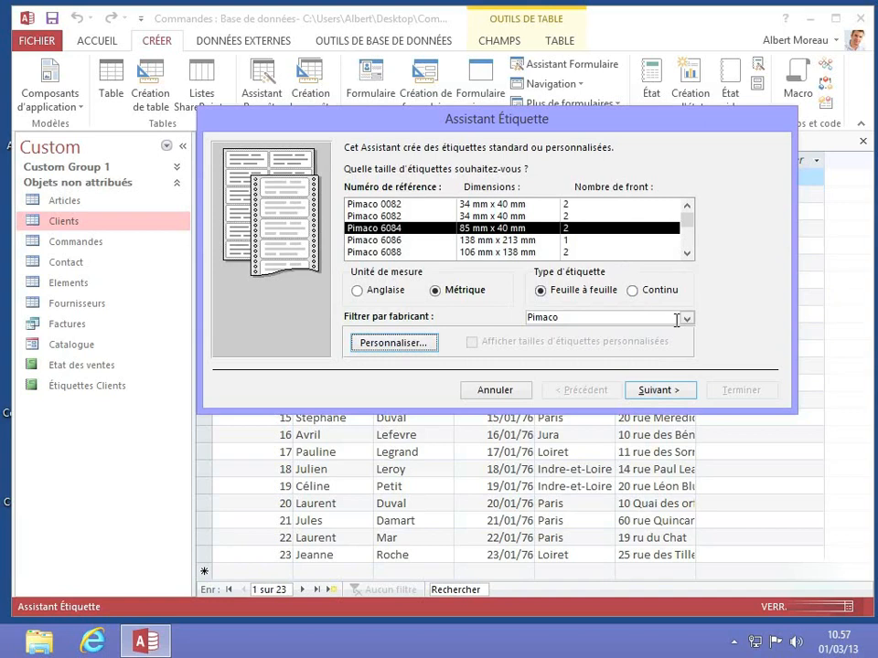
Set the label text to Times New Roman, size 12, with Standard font weight
left_click(674, 391)
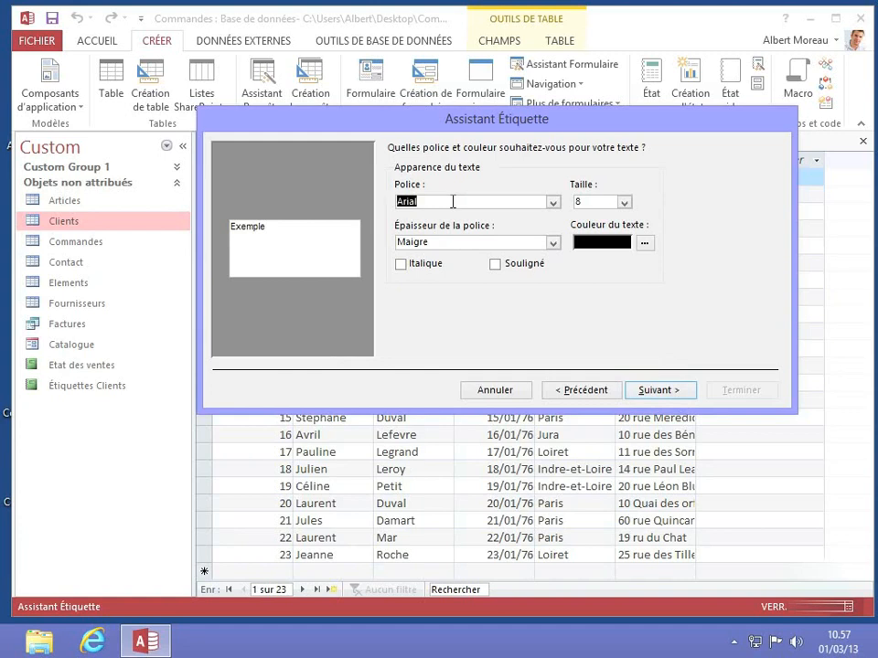
left_click(553, 202)
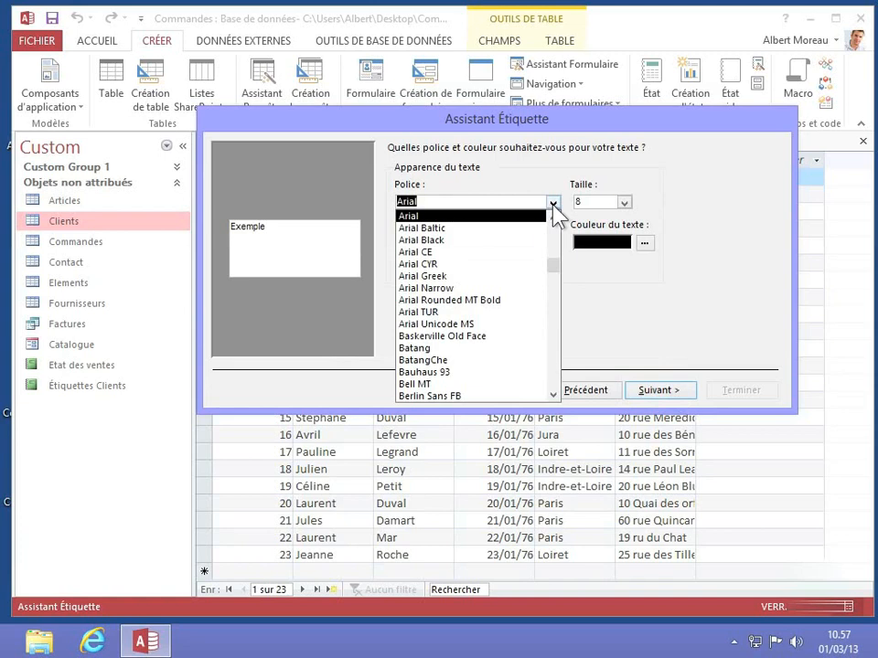
type("times New Roman")
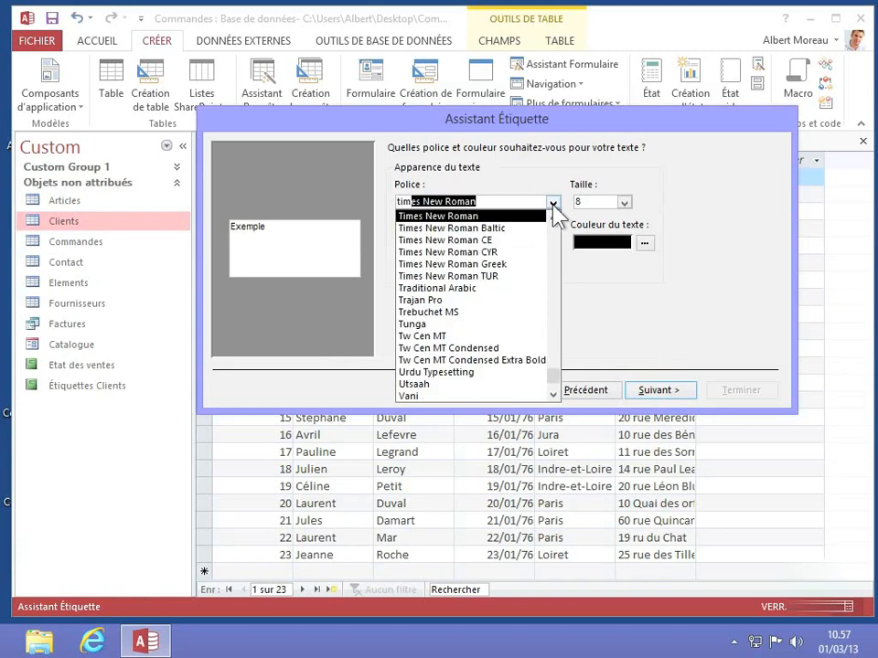
key("Return")
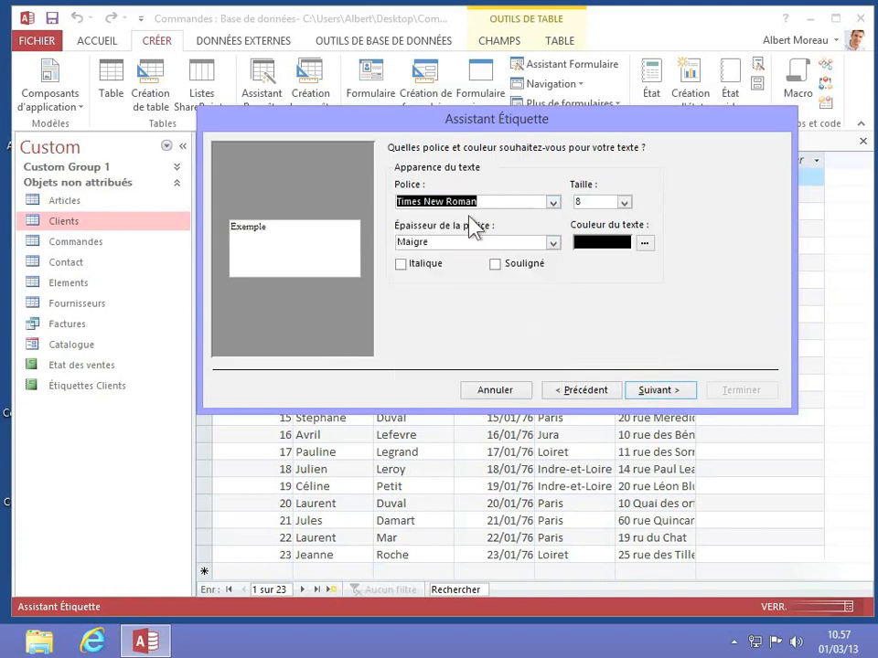
left_click(624, 203)
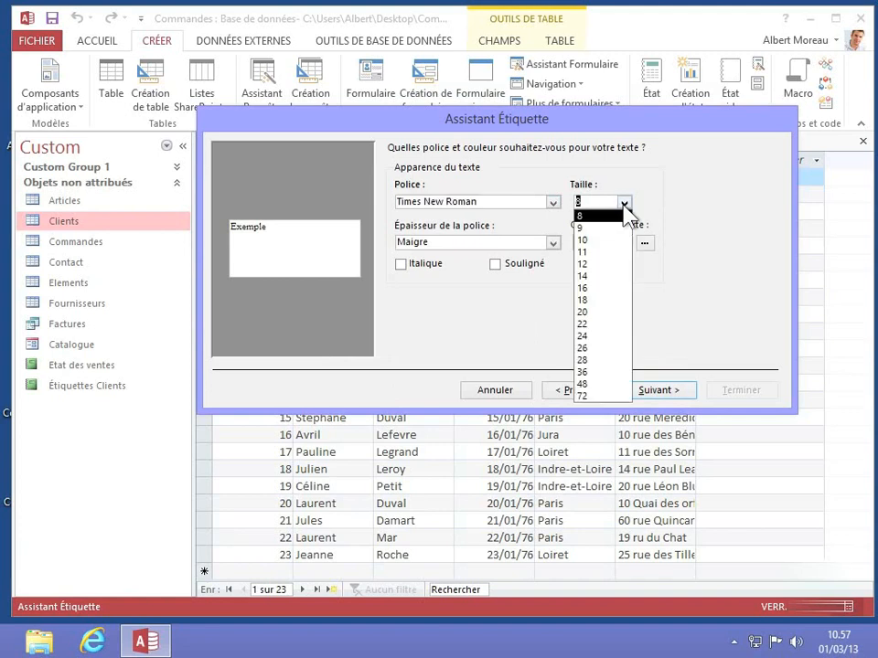
left_click(591, 264)
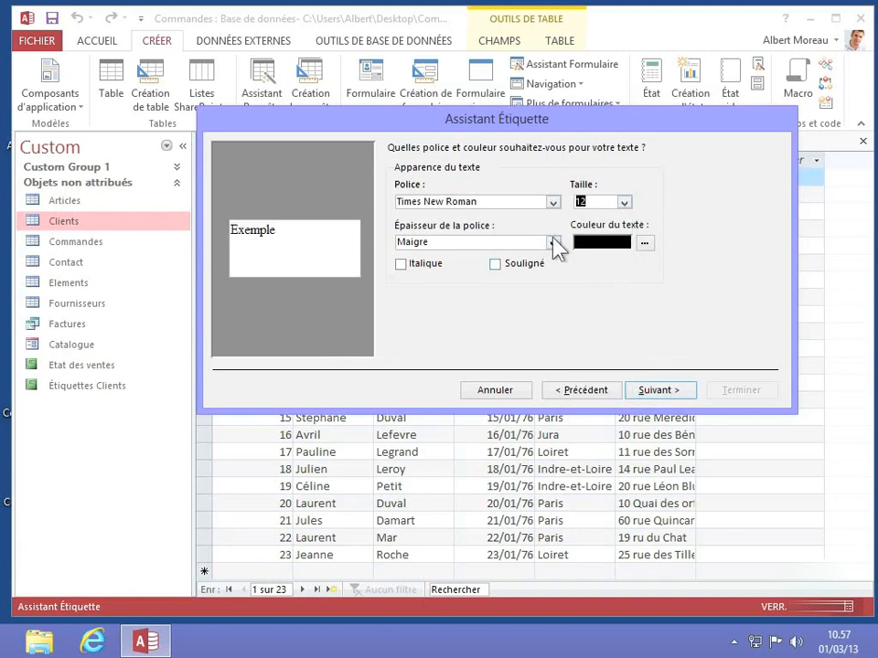
left_click(553, 243)
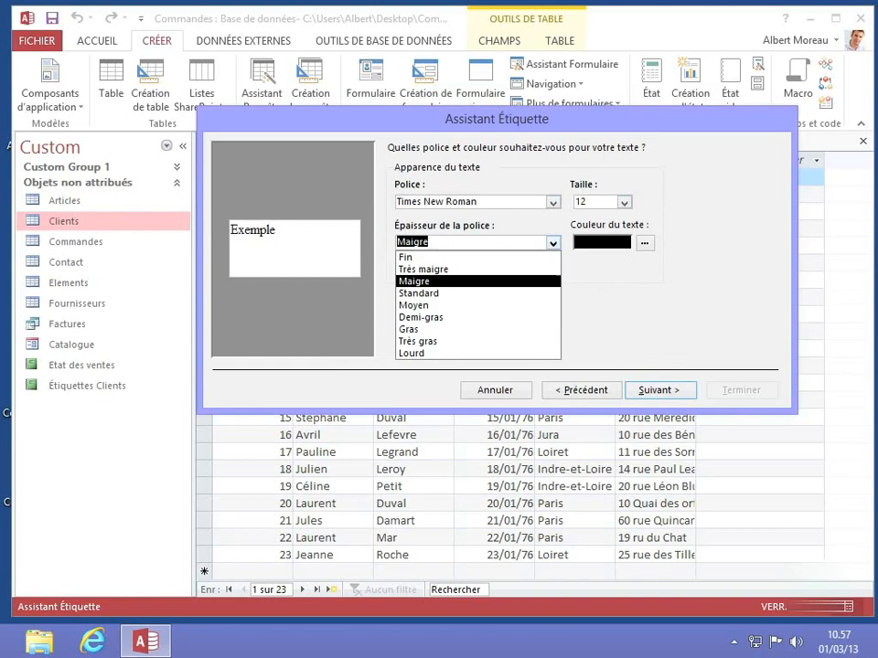
left_click(428, 294)
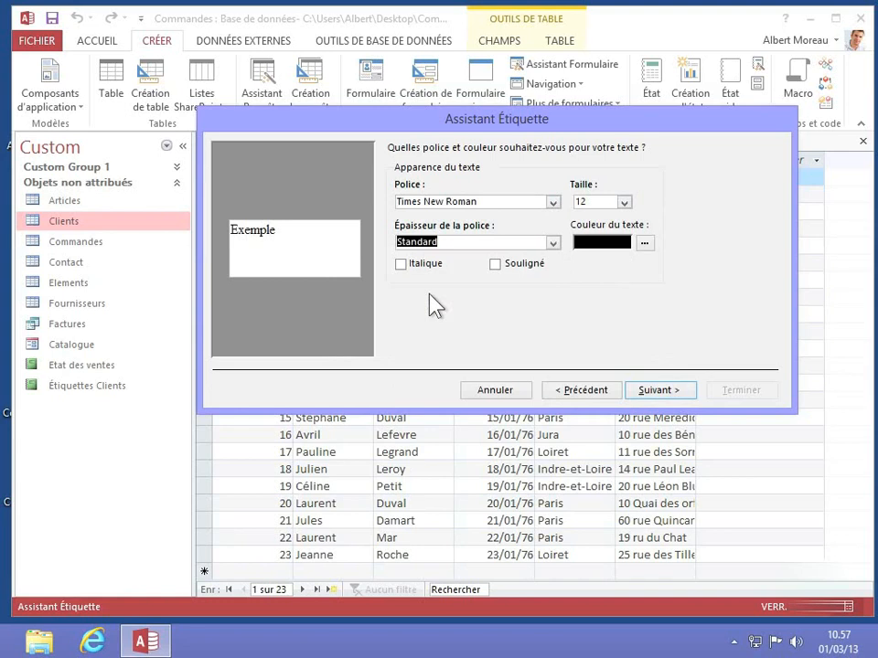
Give the label text a custom dark blue colour with hue 149, saturation 162 and luminosity 60, and accept the text settings
left_click(642, 243)
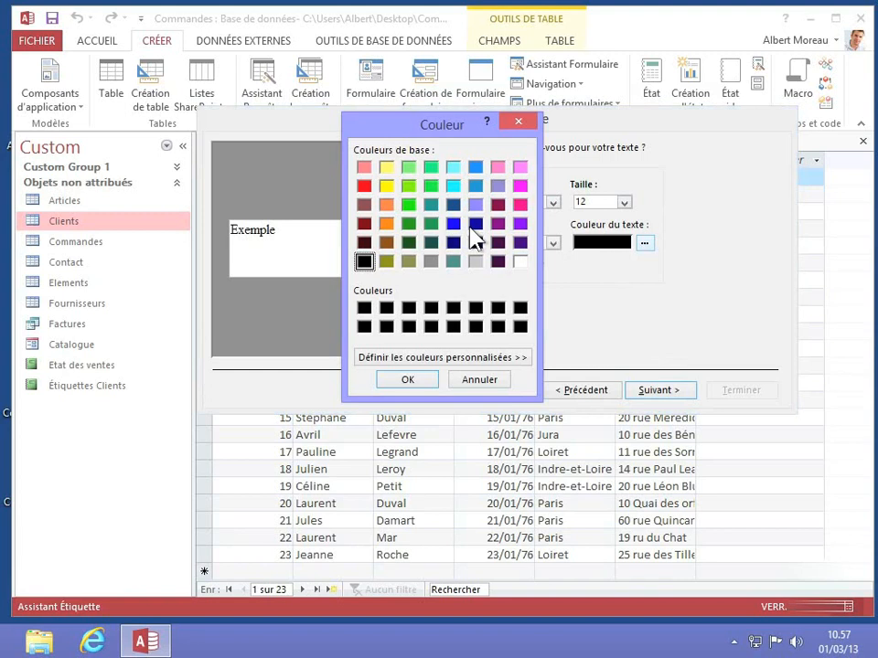
left_click(428, 357)
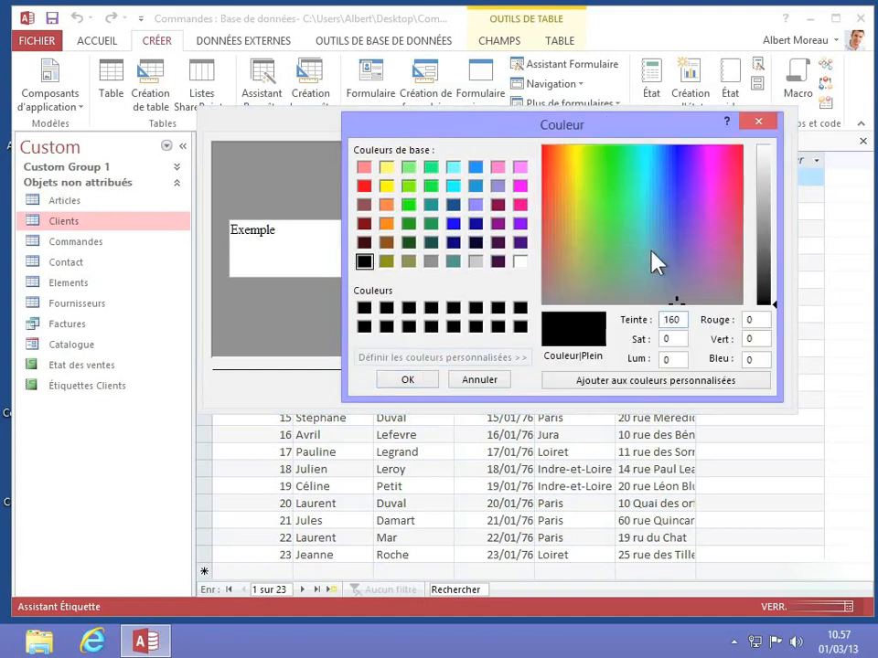
left_click(669, 182)
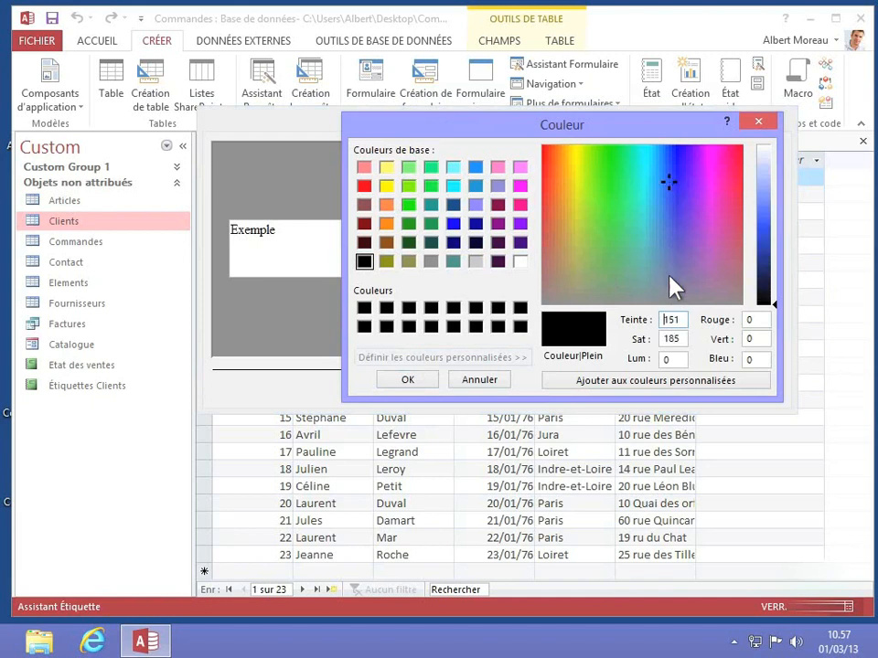
left_click(666, 197)
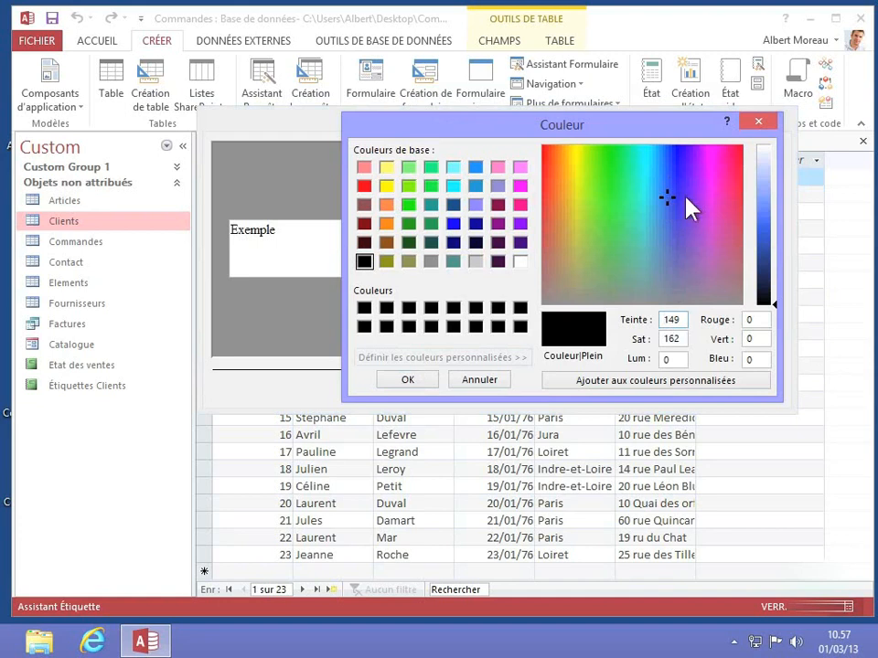
left_click(768, 193)
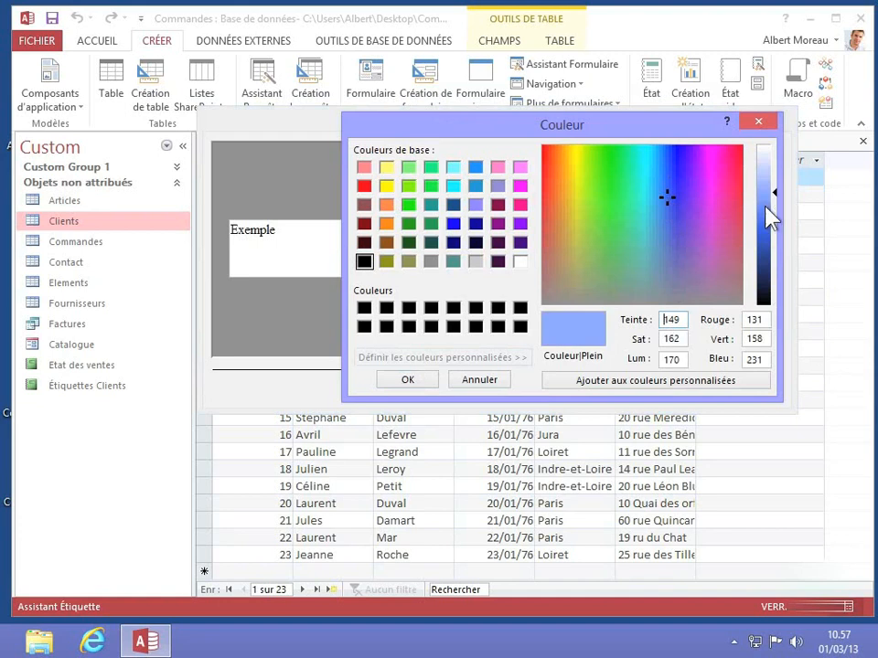
left_click(767, 265)
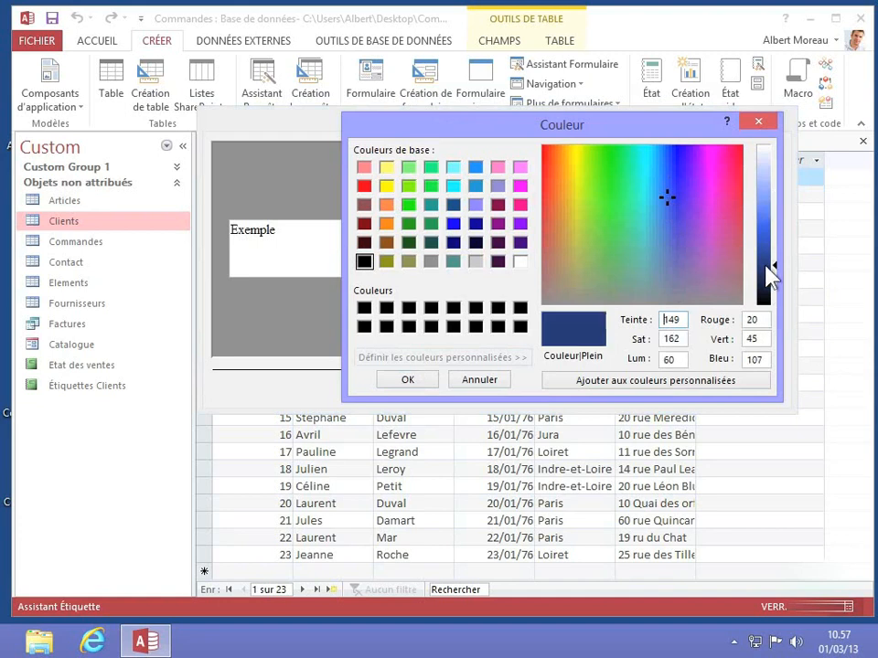
left_click(400, 380)
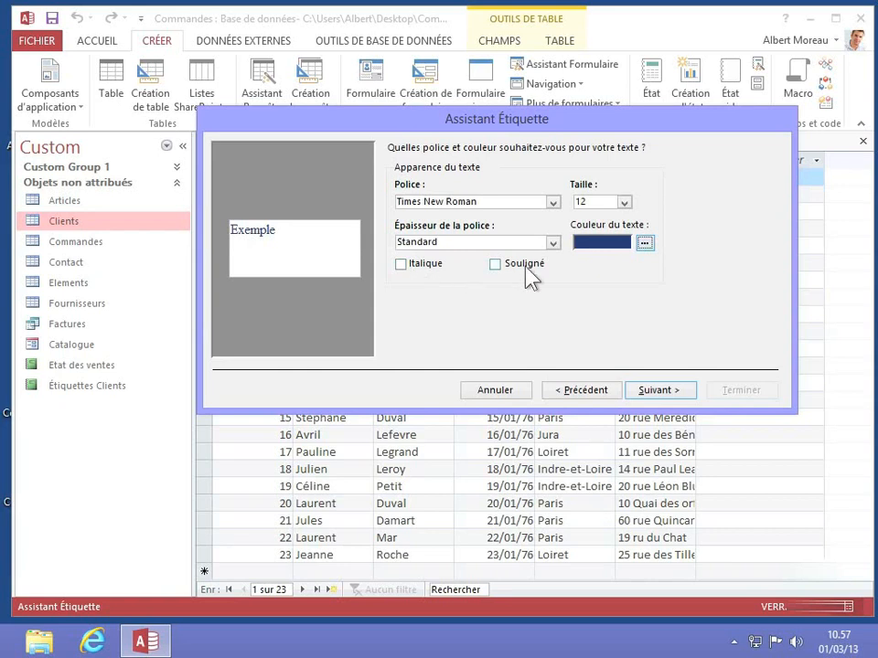
left_click(658, 392)
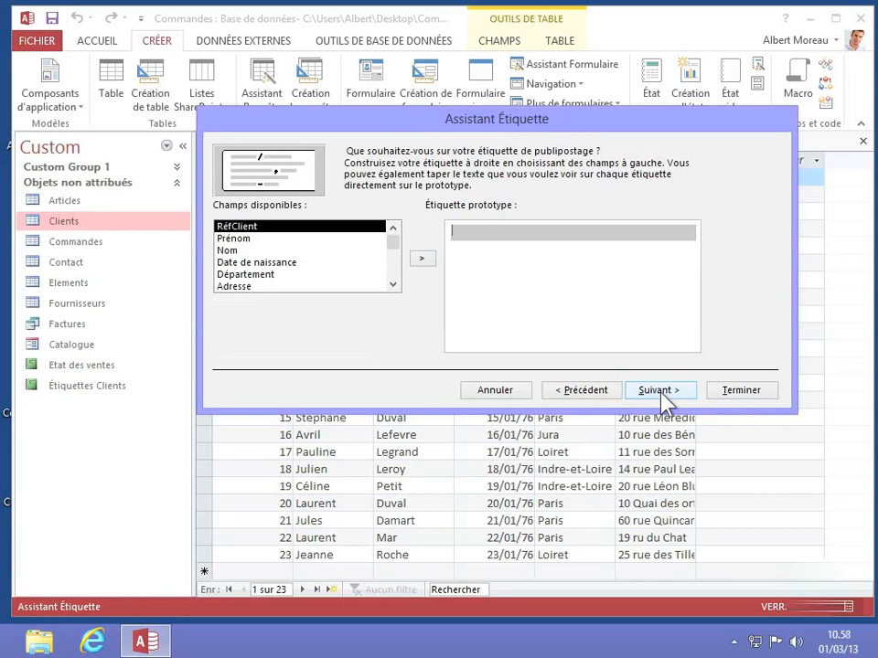
Build the label prototype with Prénom and Nom on the first line, Adresse on the second and Département on the third
left_click(345, 239)
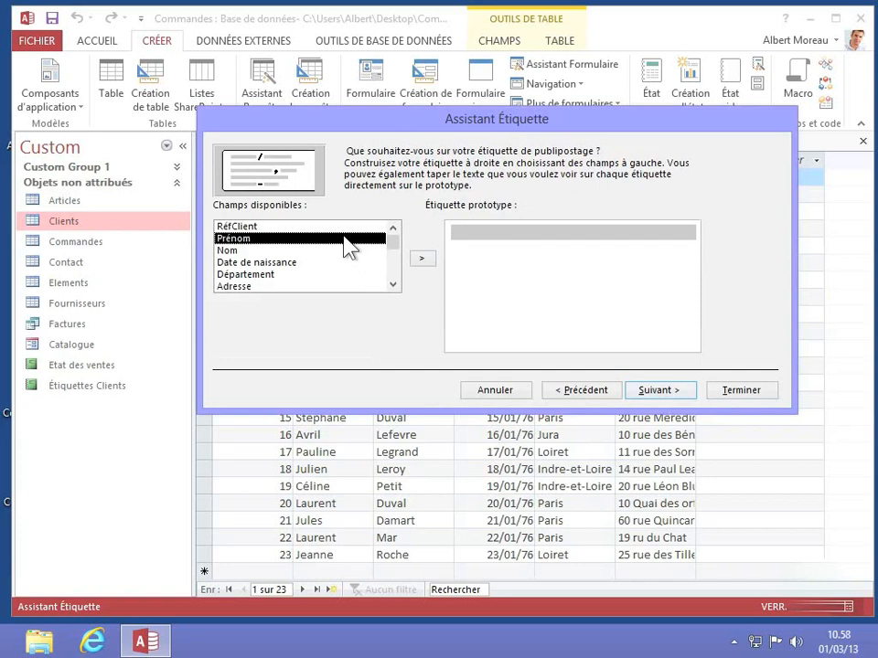
left_click(420, 259)
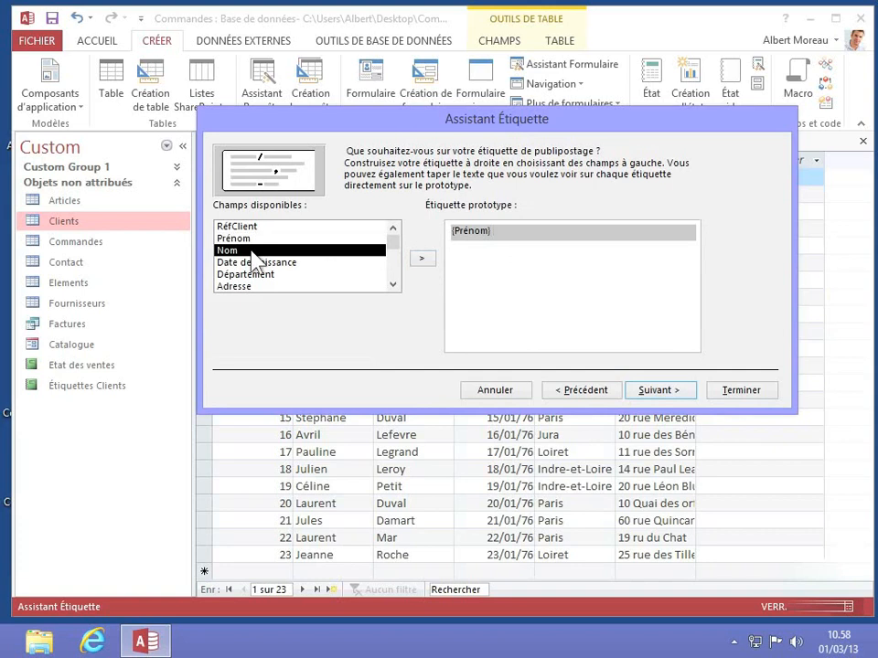
left_click(420, 261)
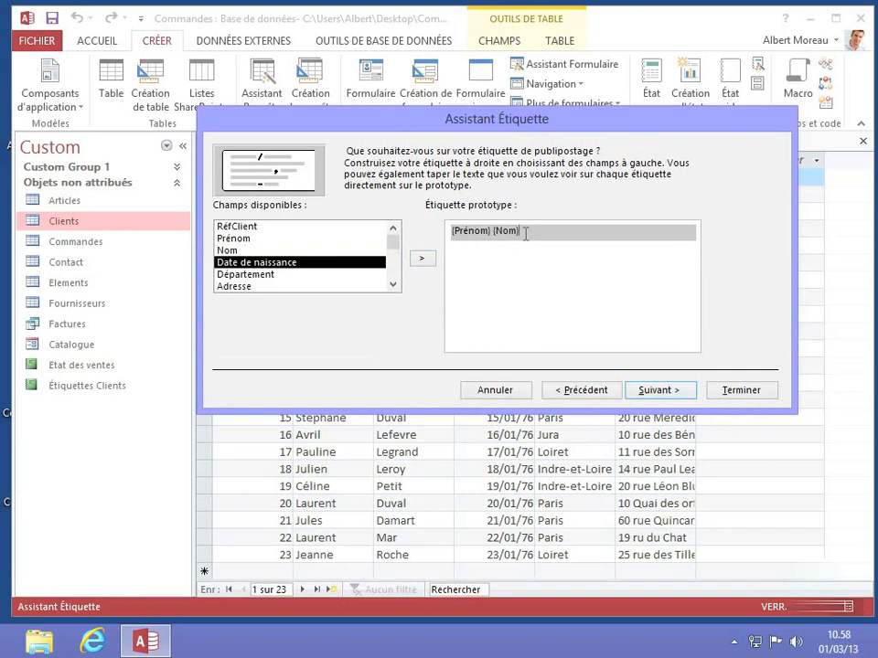
key("Return")
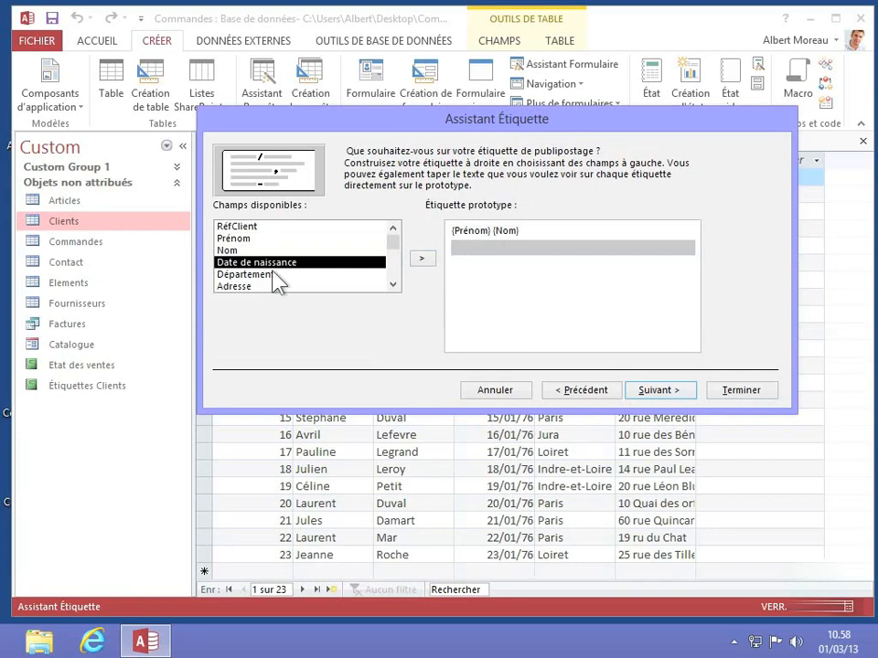
left_click(235, 285)
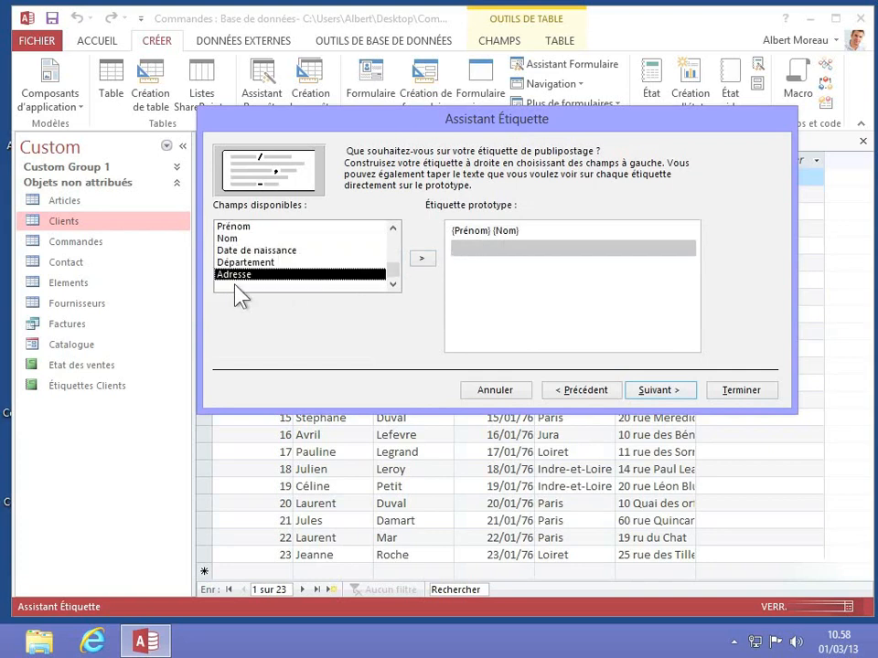
left_click(423, 263)
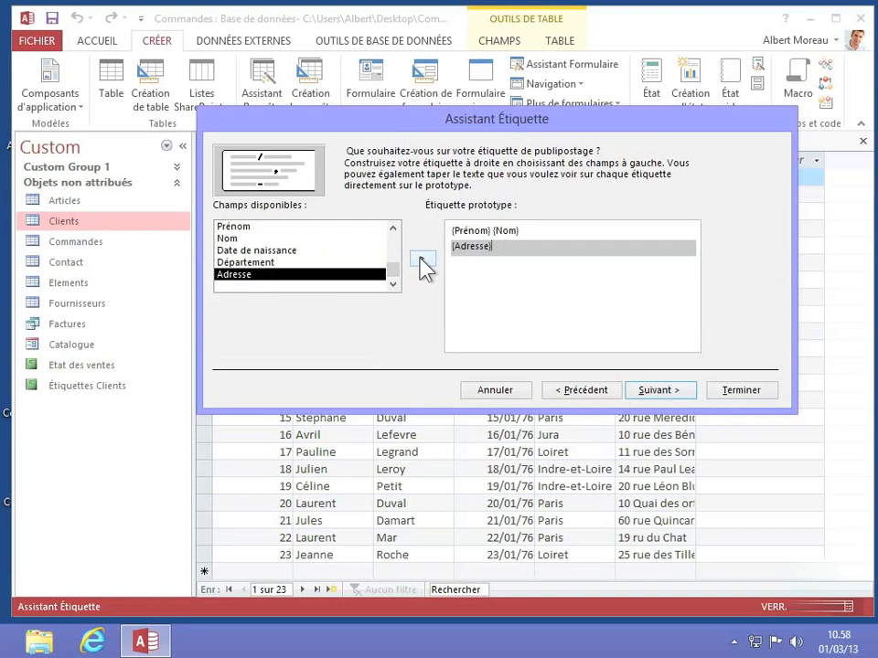
key("Return")
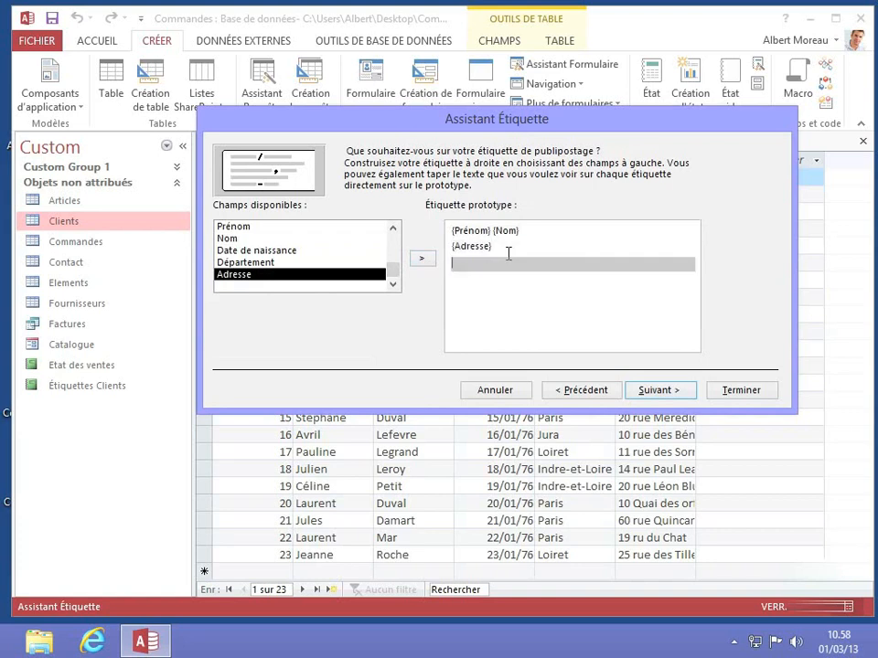
left_click(252, 265)
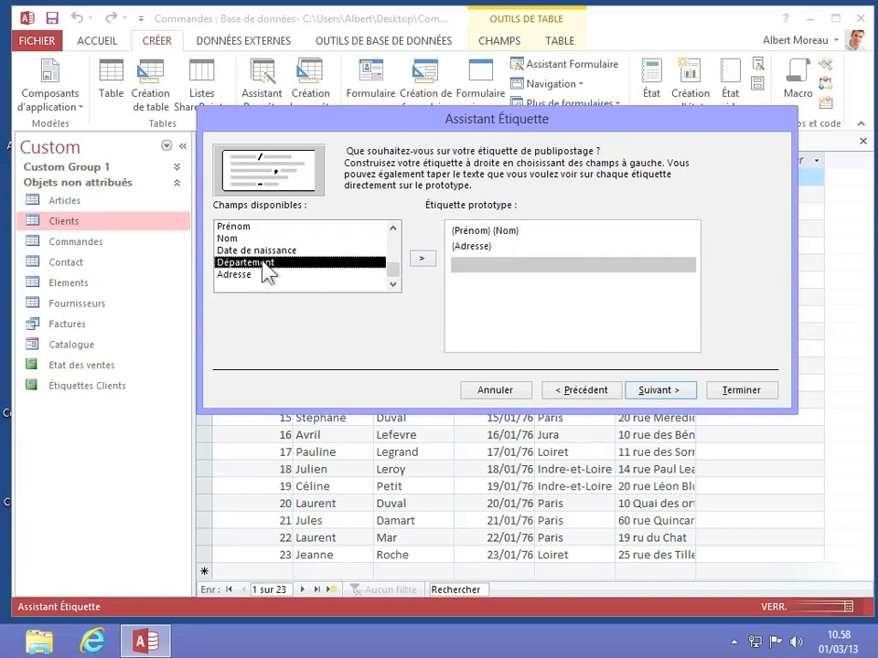
left_click(423, 261)
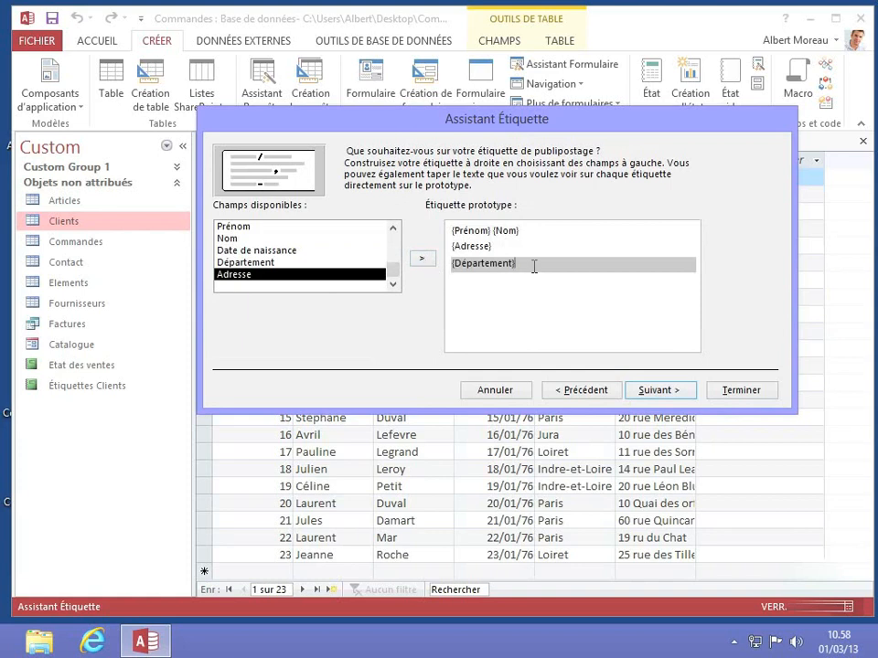
left_click(659, 393)
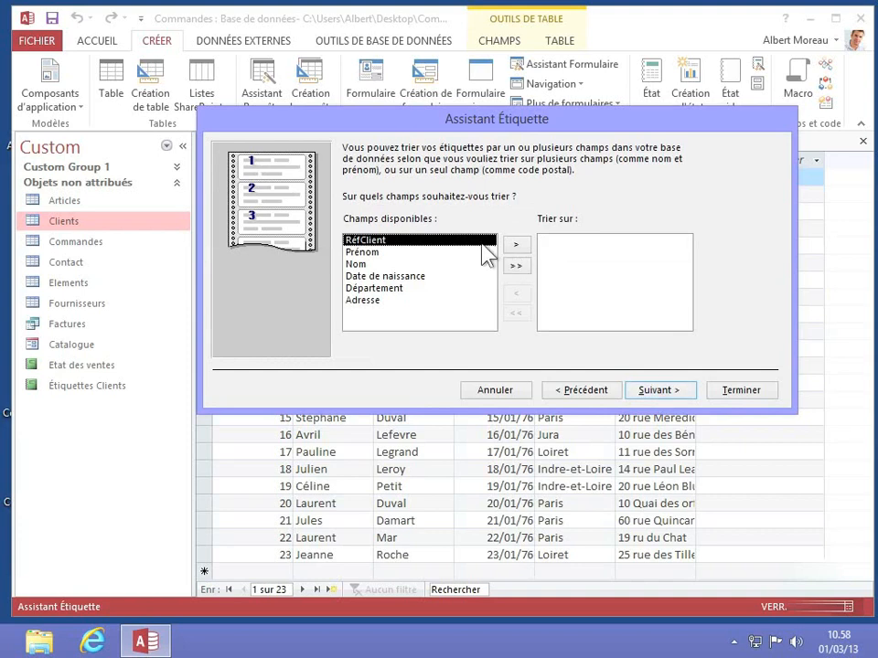
Sort the labels by the Département field and continue to the naming of the report
left_click(362, 290)
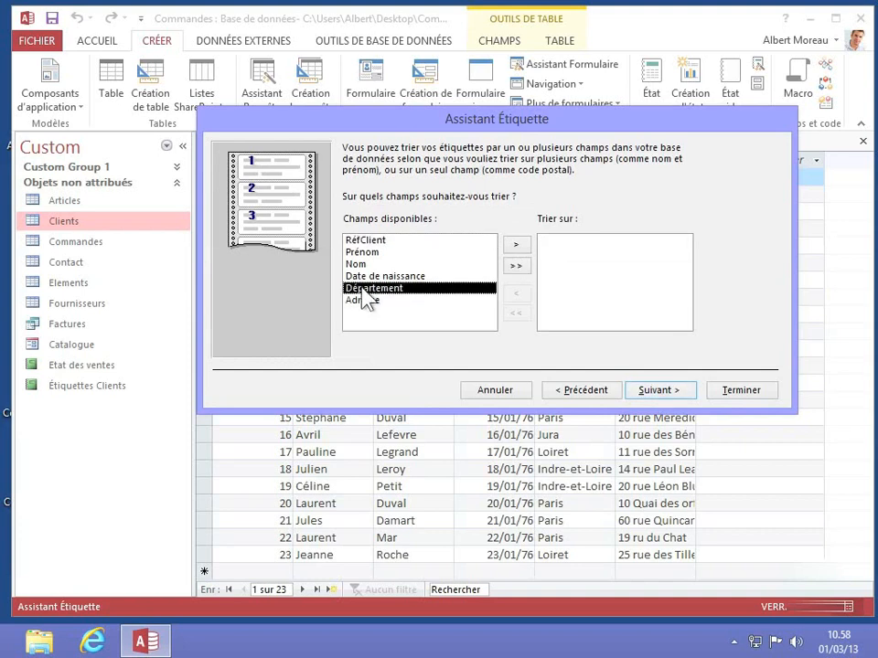
left_click(516, 245)
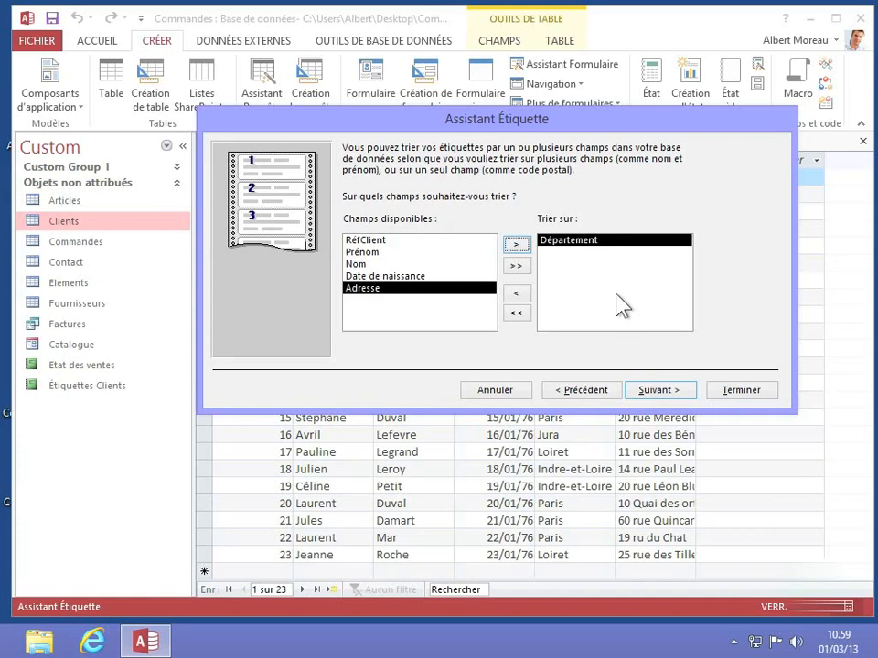
left_click(654, 392)
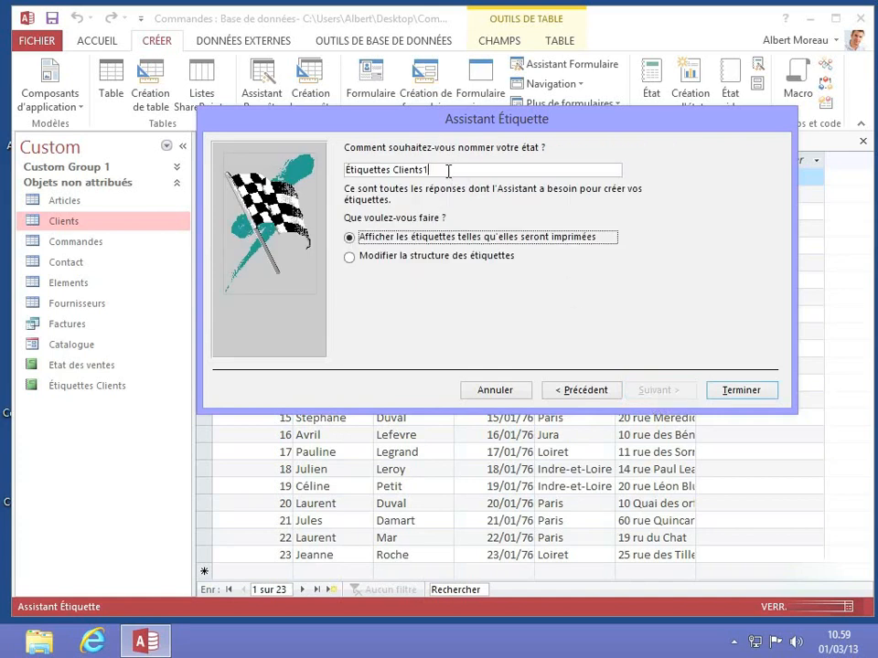
Name the report "étiquettes publipostage", choose to display the labels as they will be printed, and finish the wizard
left_click_drag(449, 170, 335, 169)
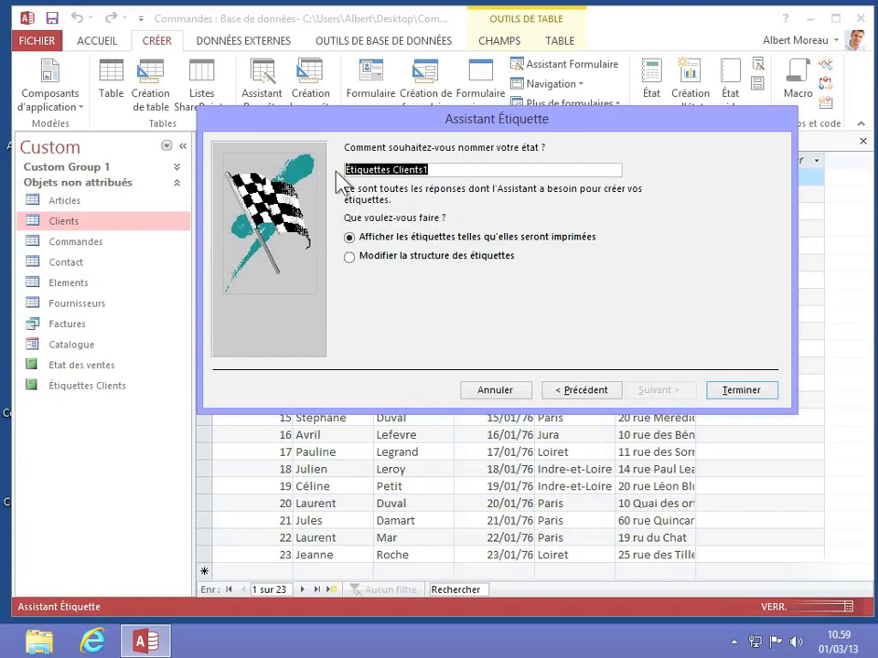
type("étiq")
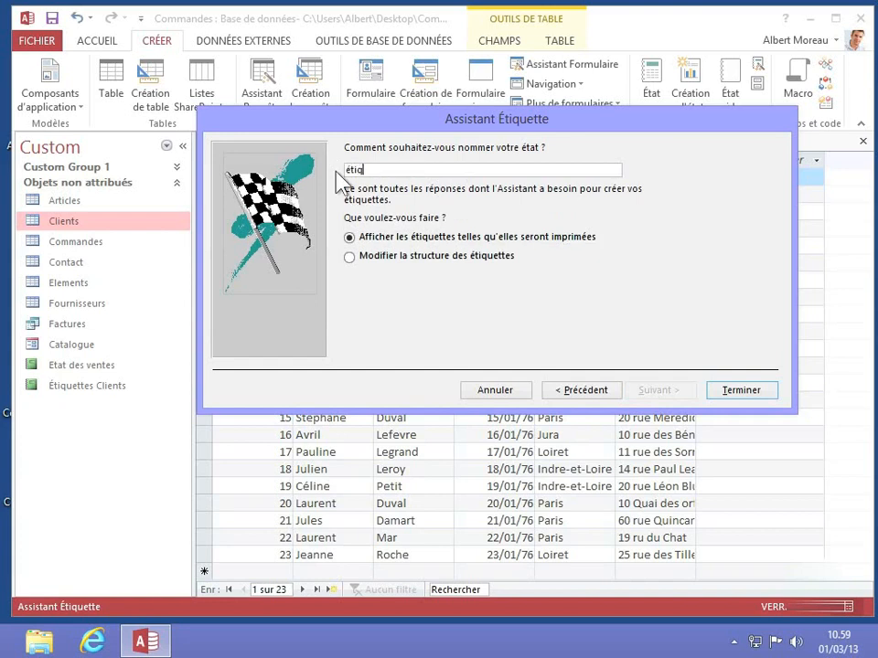
type("uettes publipostage")
left_click(579, 241)
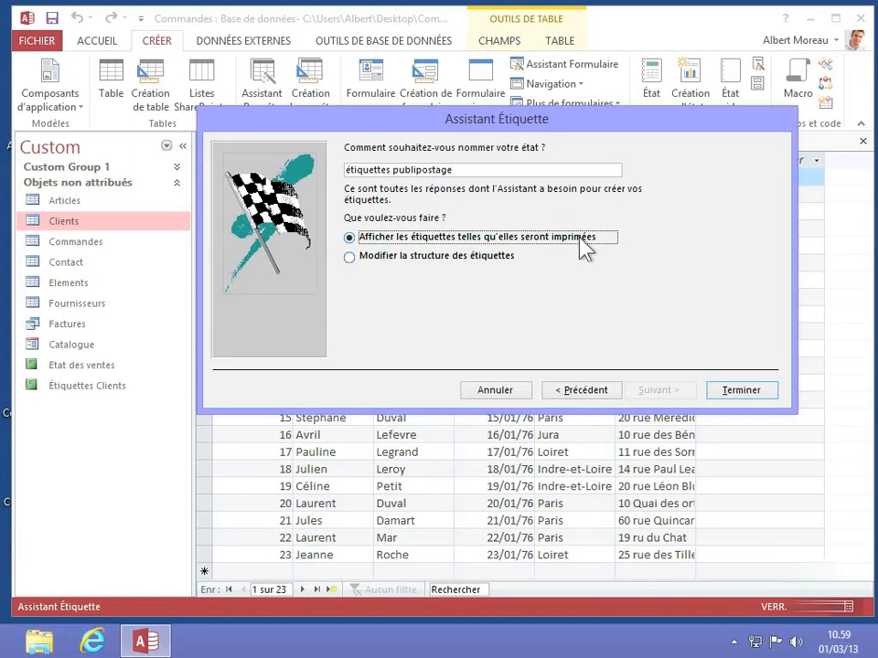
left_click(740, 389)
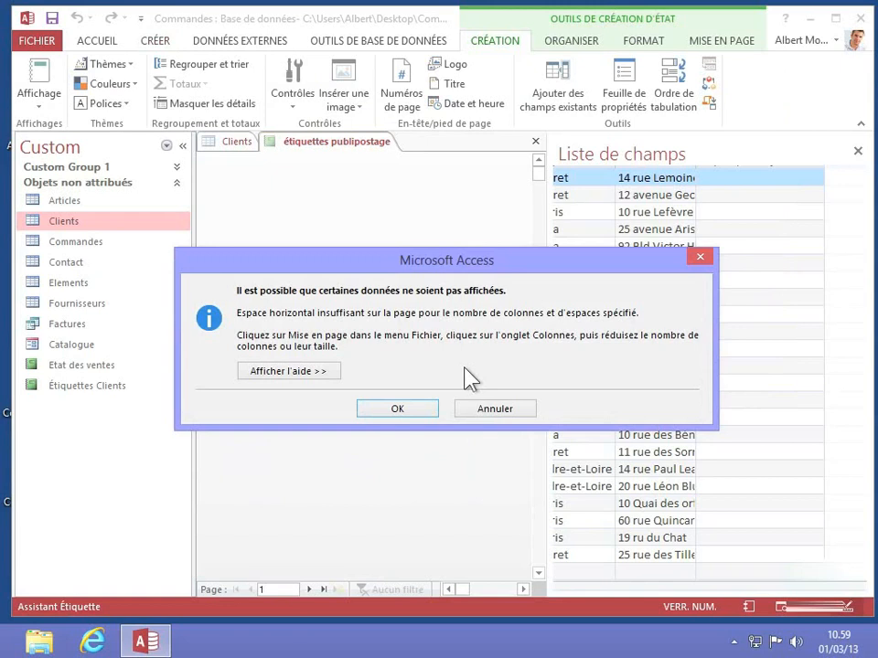
left_click(399, 408)
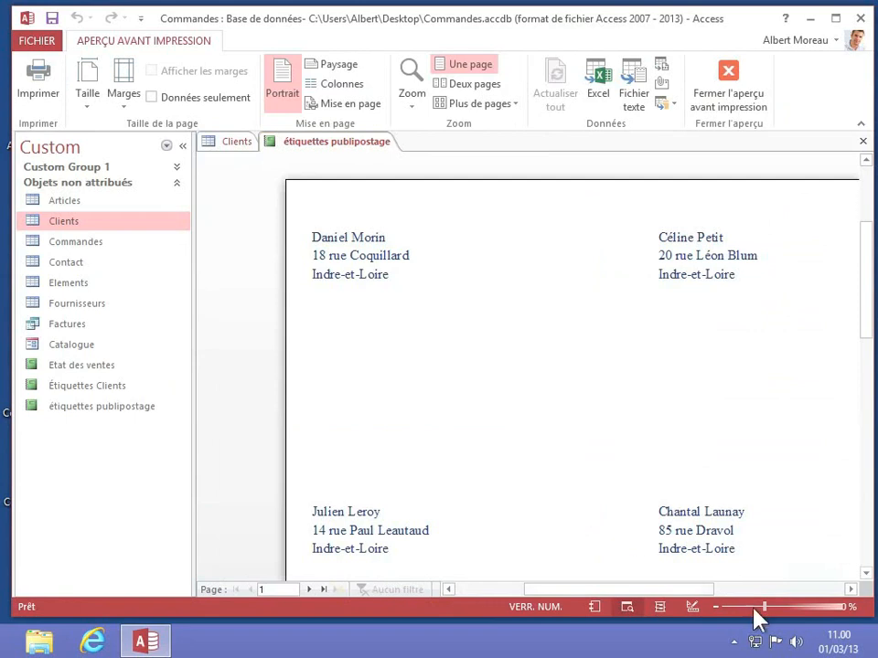
Zoom out the label preview, check the available paper sizes and margins, and close the print preview
left_click(753, 608)
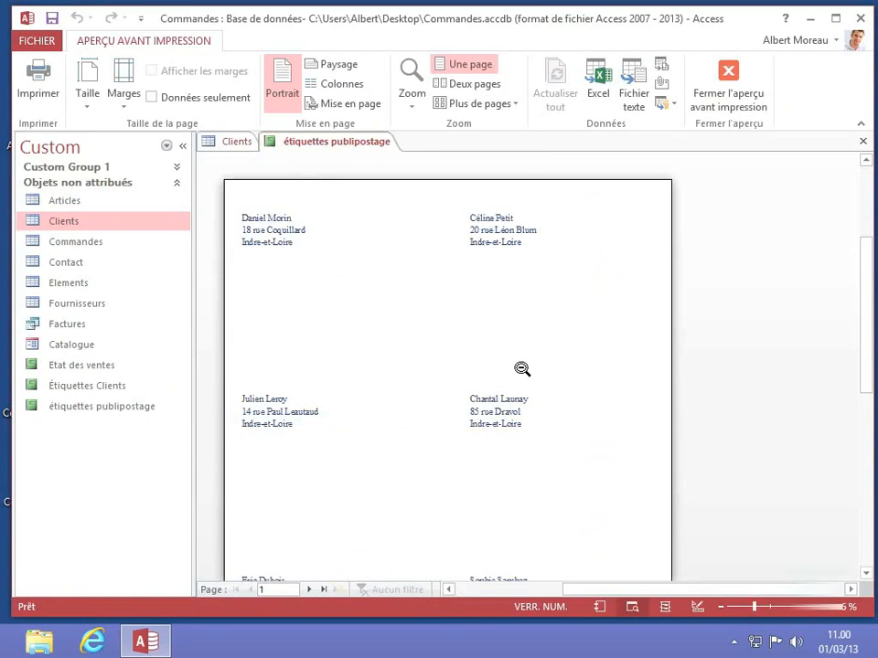
left_click(96, 96)
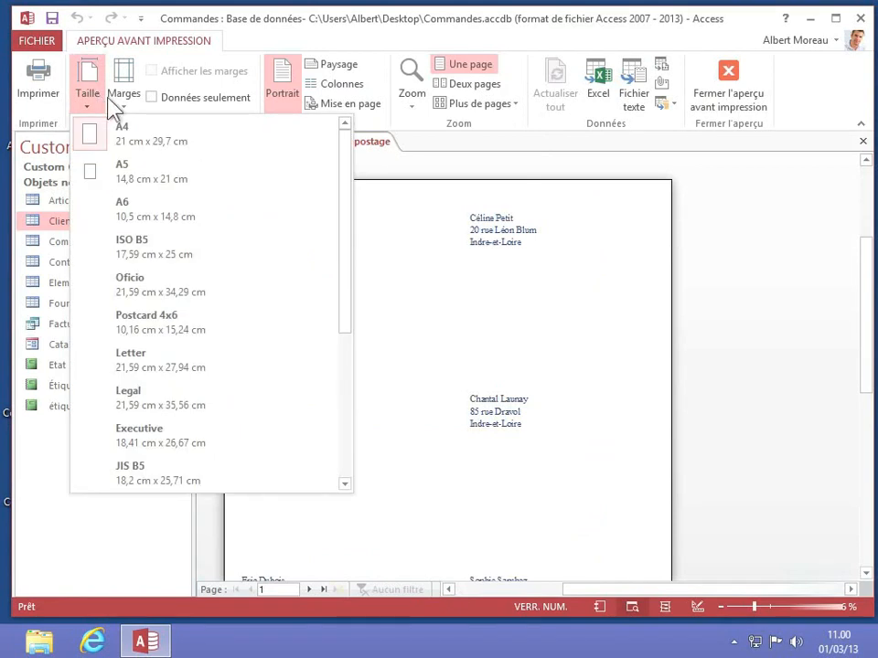
left_click(125, 105)
left_click(125, 105)
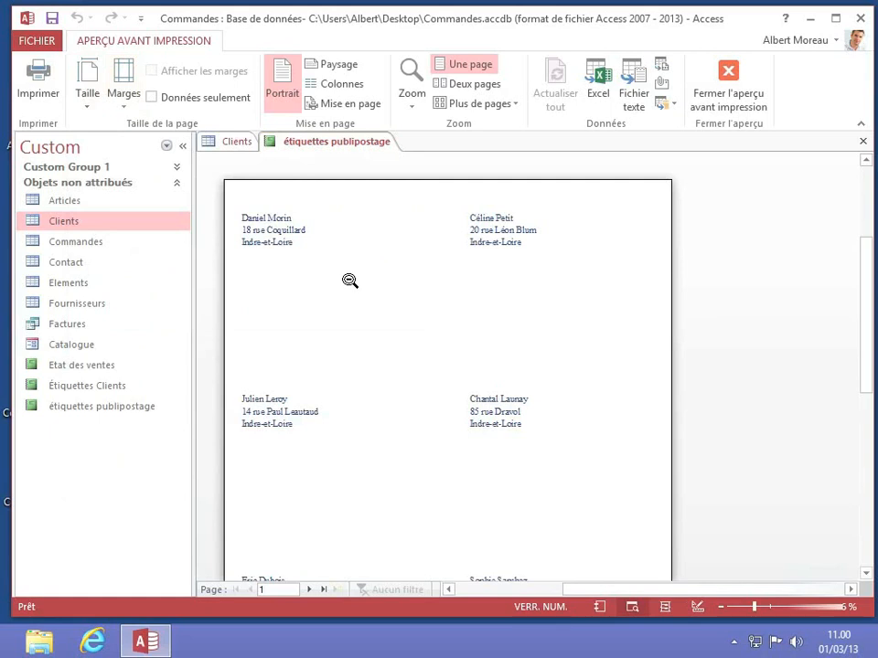
left_click(729, 91)
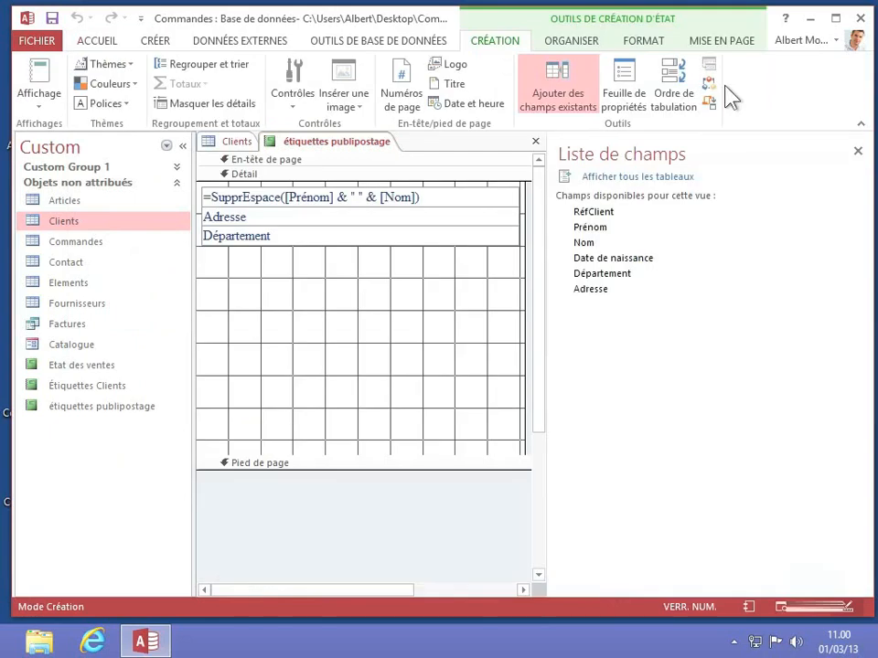
Display the étiquettes publipostage report in Report view (Mode État) and look through the labels
right_click(333, 154)
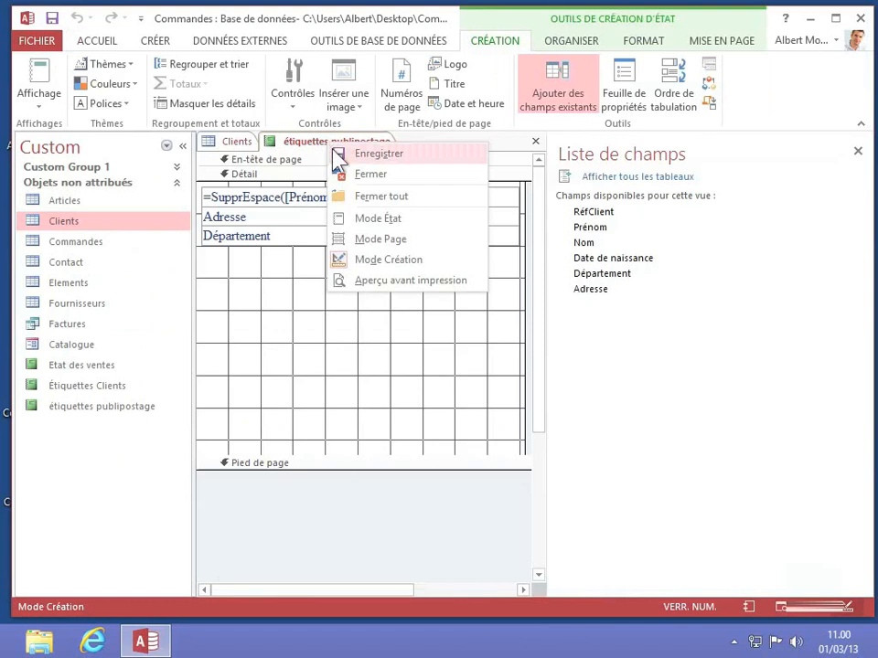
left_click(373, 217)
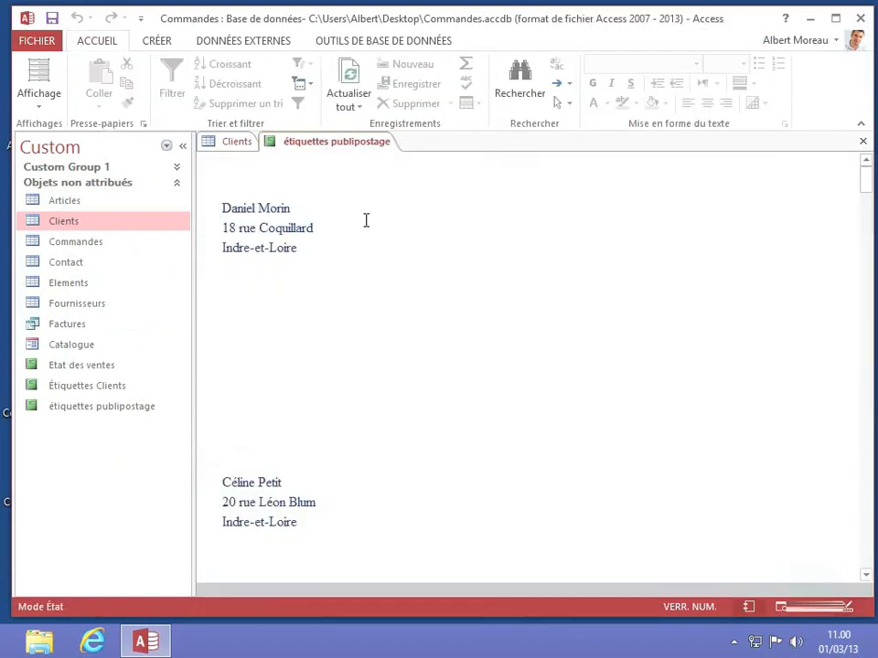
scroll(308, 298, "down", 2)
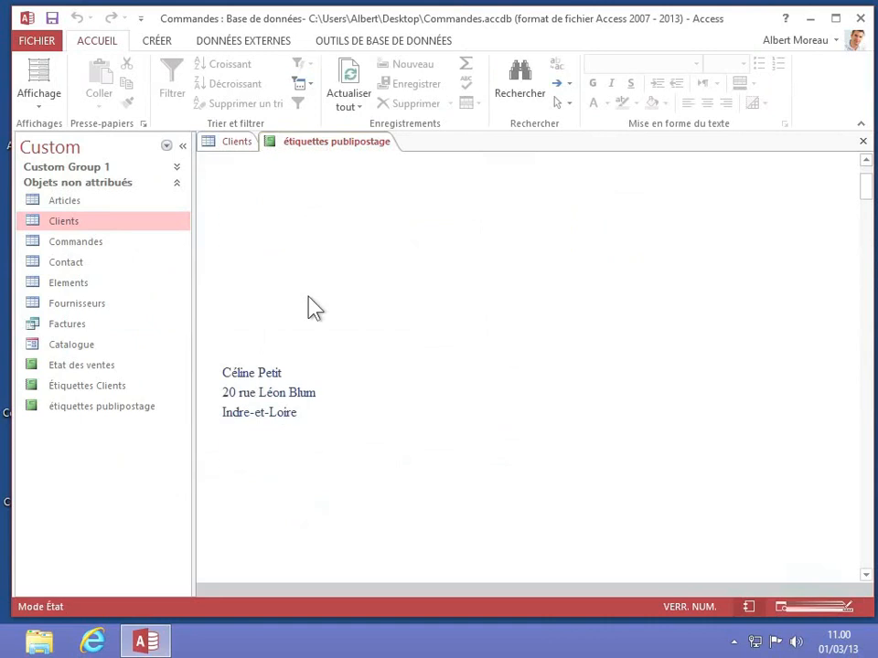
scroll(311, 307, "up", 2)
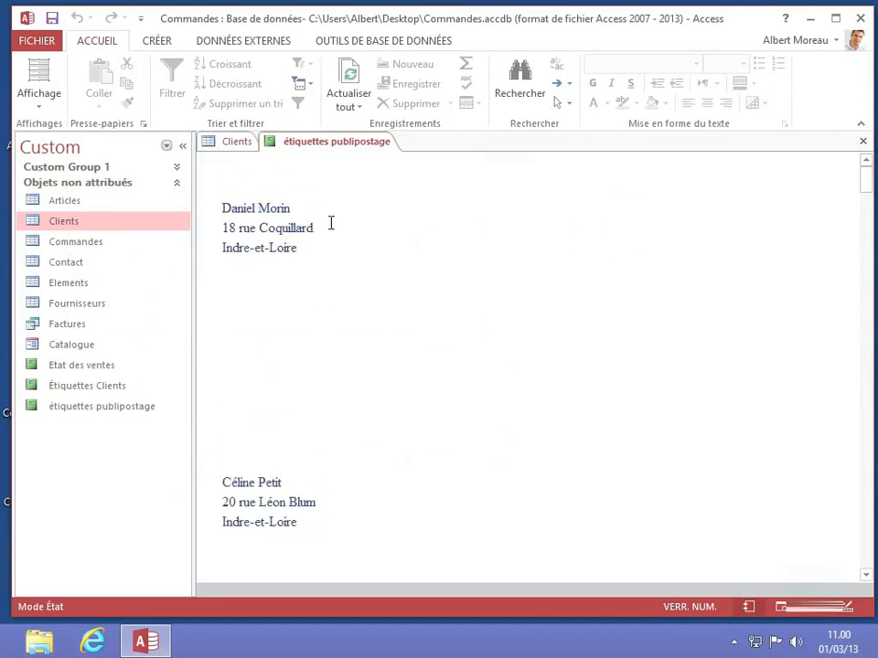
Display the labels report in Layout view (Mode Page) and look through the labels within their margins
right_click(324, 149)
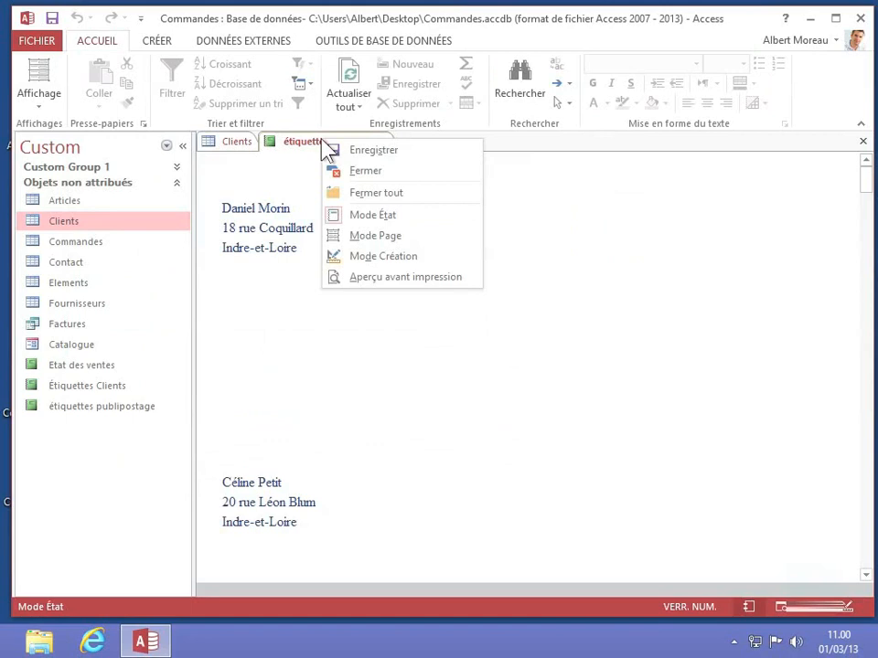
left_click(375, 235)
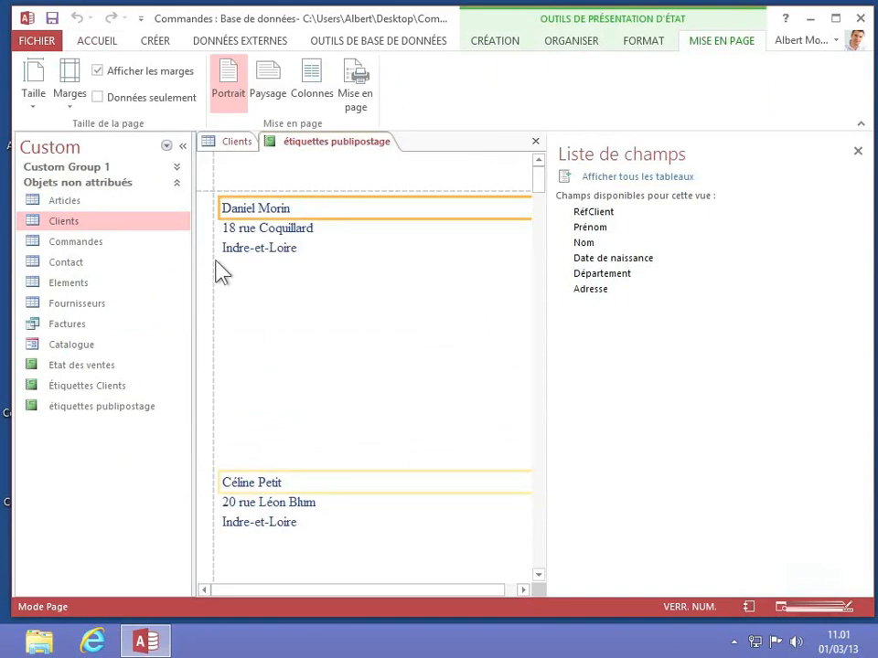
scroll(220, 271, "down", 3)
scroll(220, 270, "down", 5)
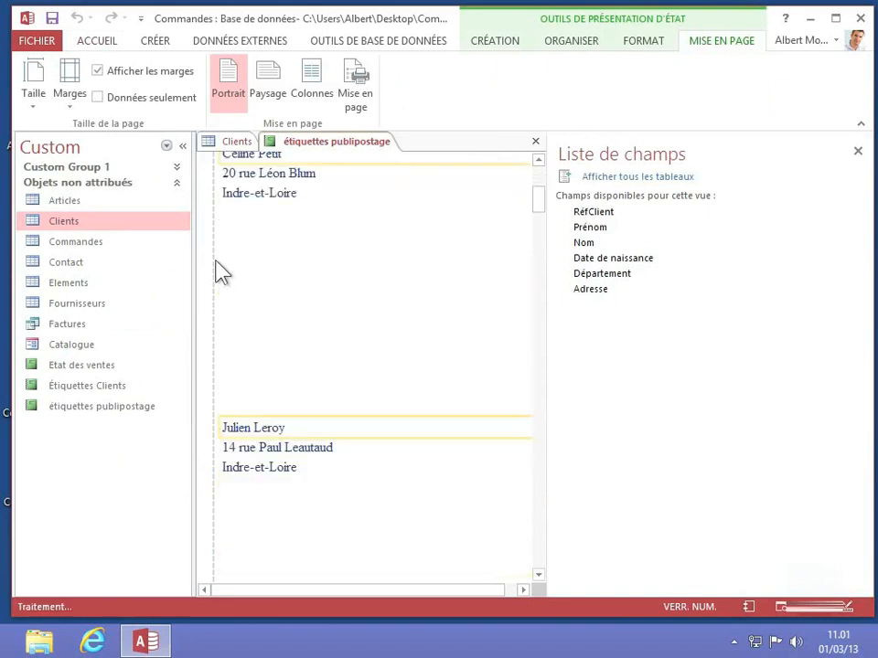
Reopen the labels report in print preview, look over the label page, and close the preview
right_click(352, 153)
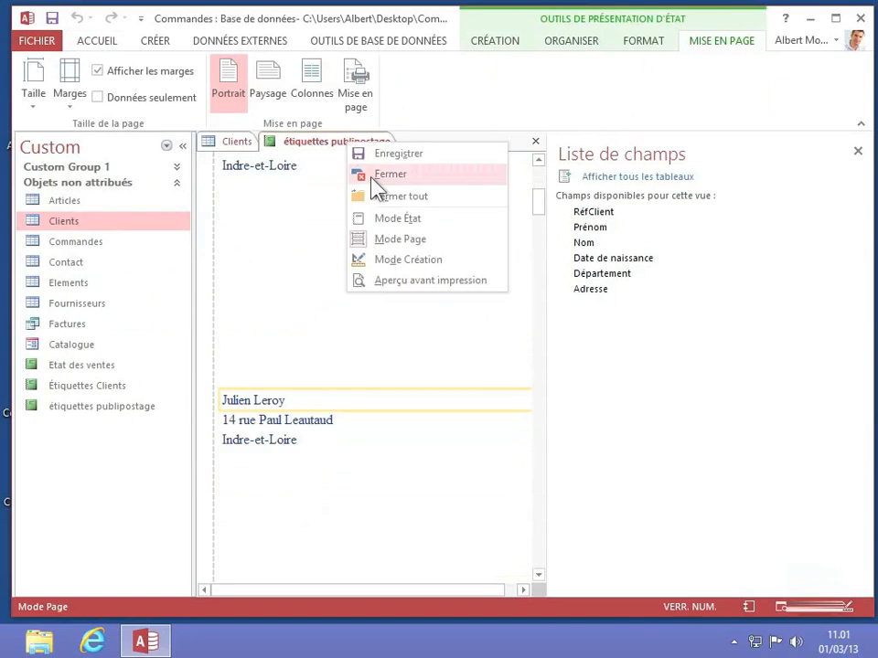
left_click(421, 284)
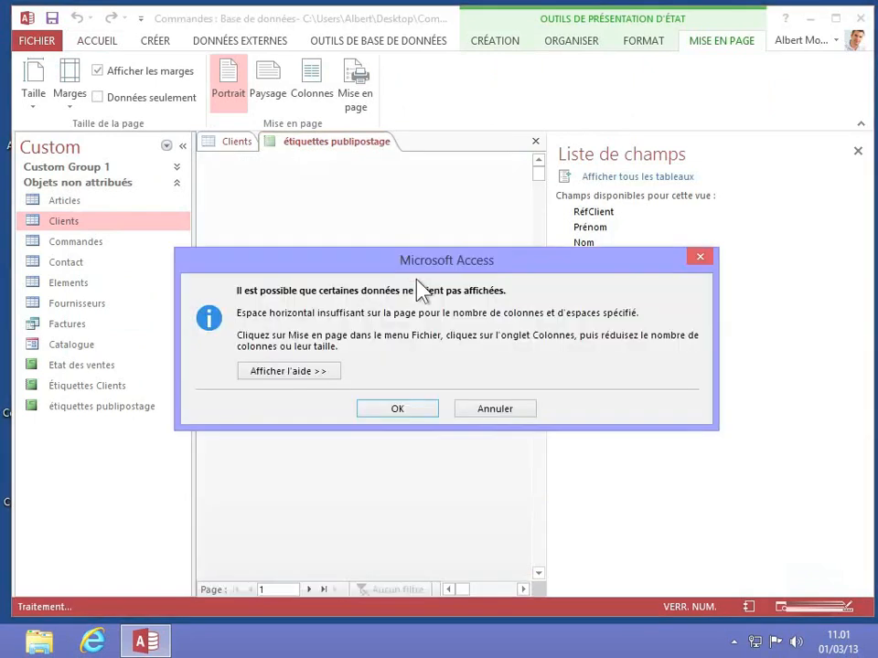
left_click(397, 411)
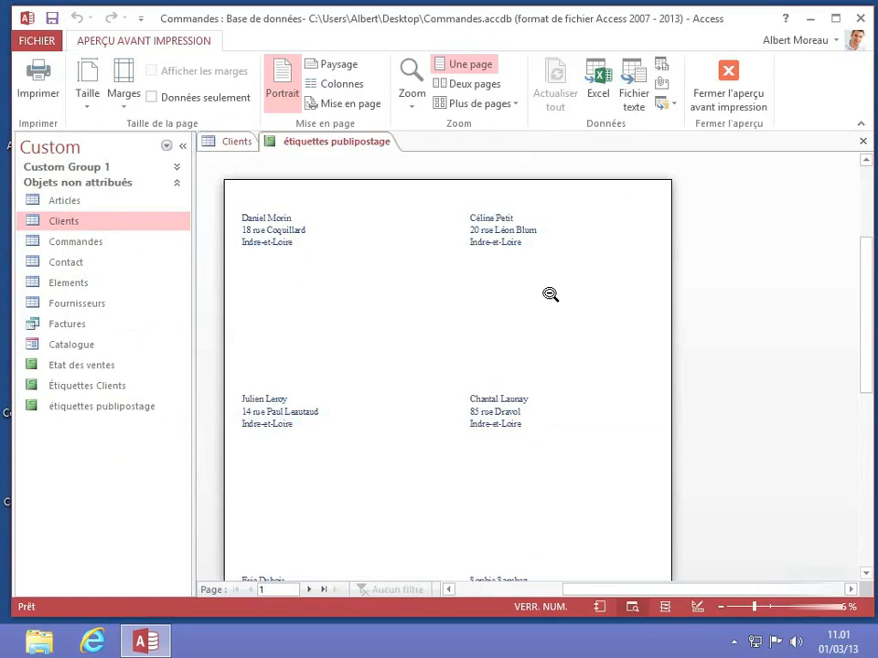
scroll(549, 293, "down", 4)
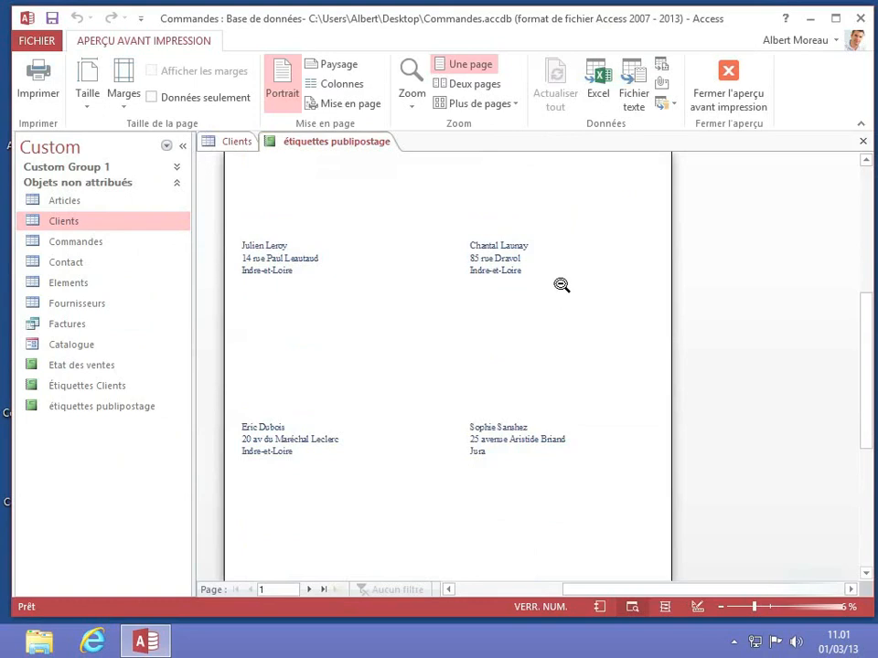
left_click(736, 94)
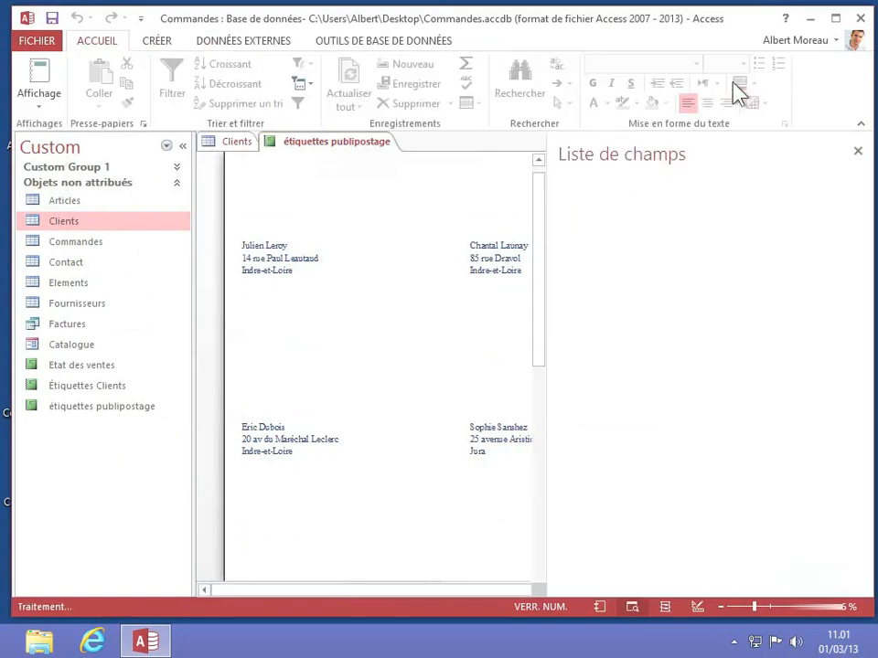